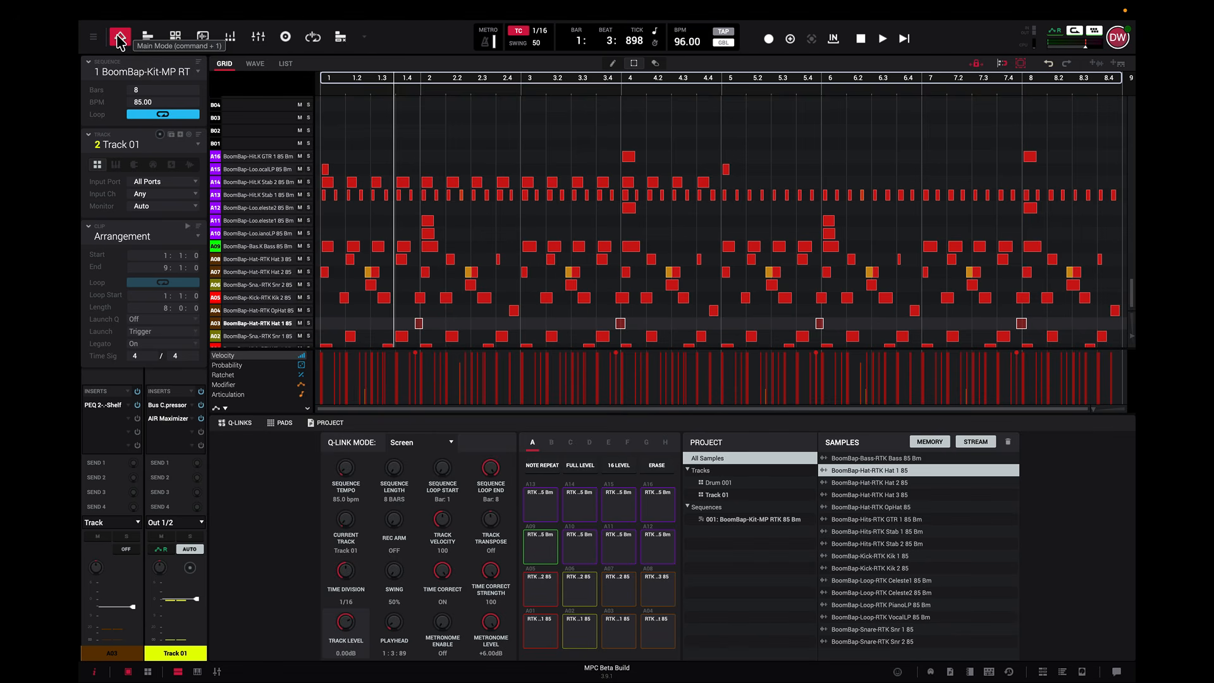
# - Audition pads A01 through A08 in bank A of Track 01
pyautogui.click(555, 637)
pyautogui.click(579, 635)
pyautogui.click(617, 634)
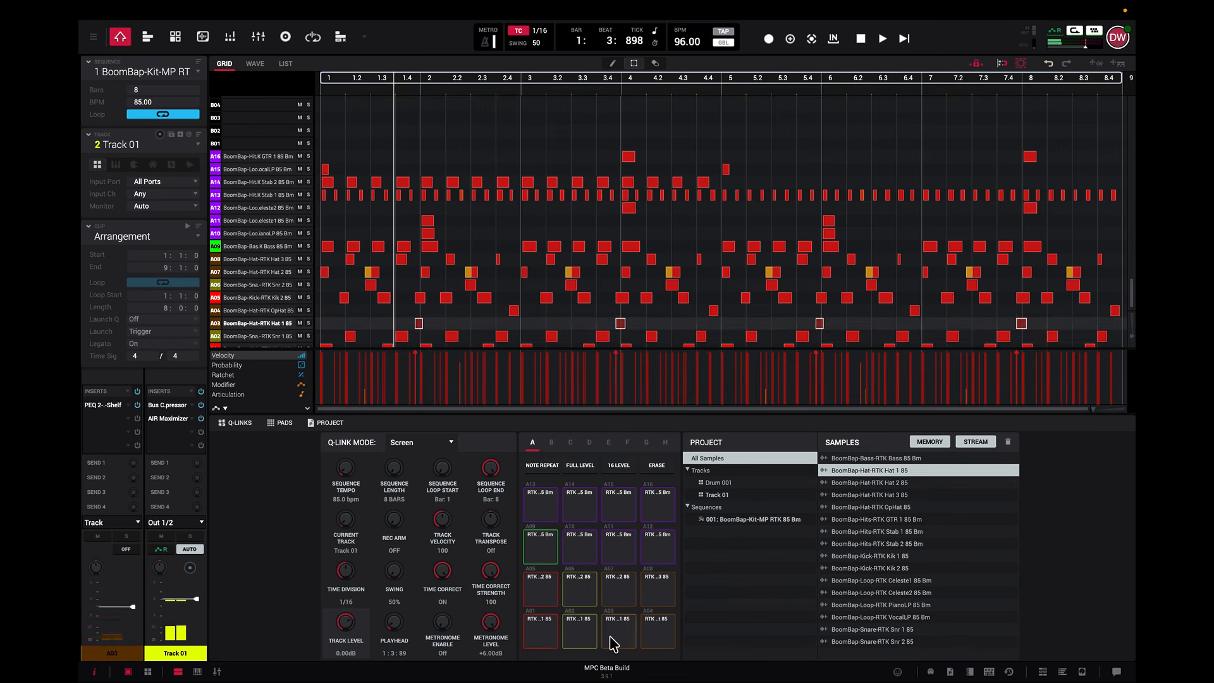
pyautogui.click(650, 638)
pyautogui.click(653, 595)
pyautogui.click(617, 591)
pyautogui.click(578, 592)
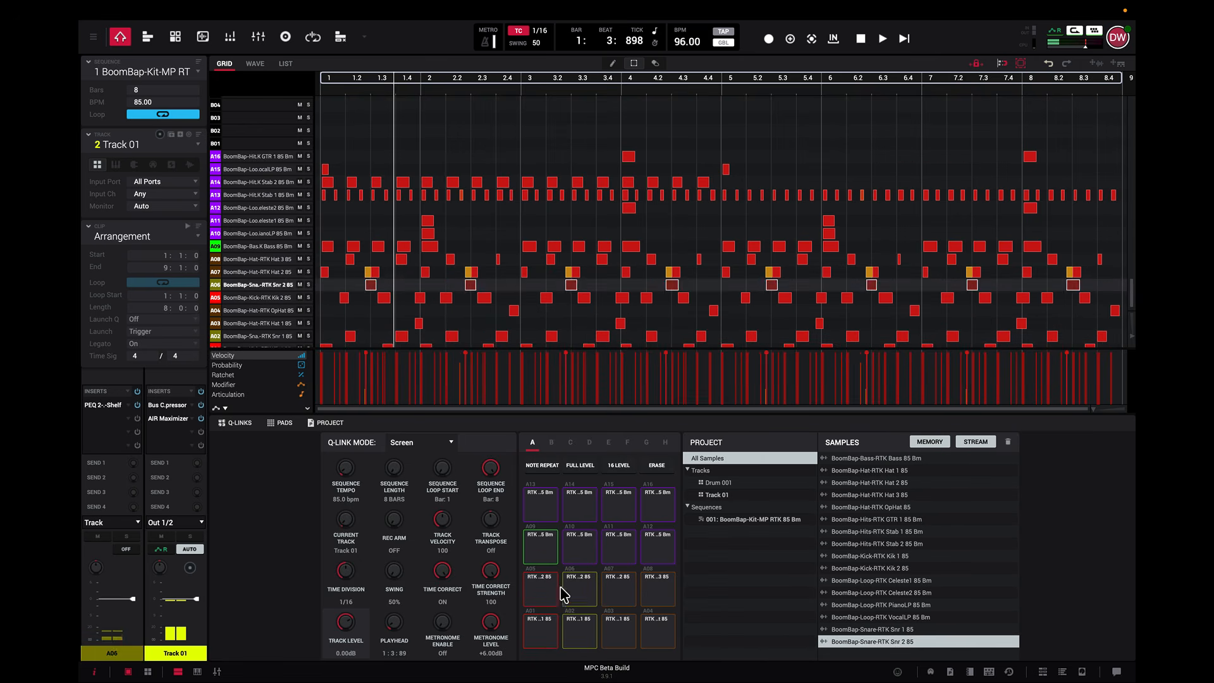
pyautogui.click(536, 594)
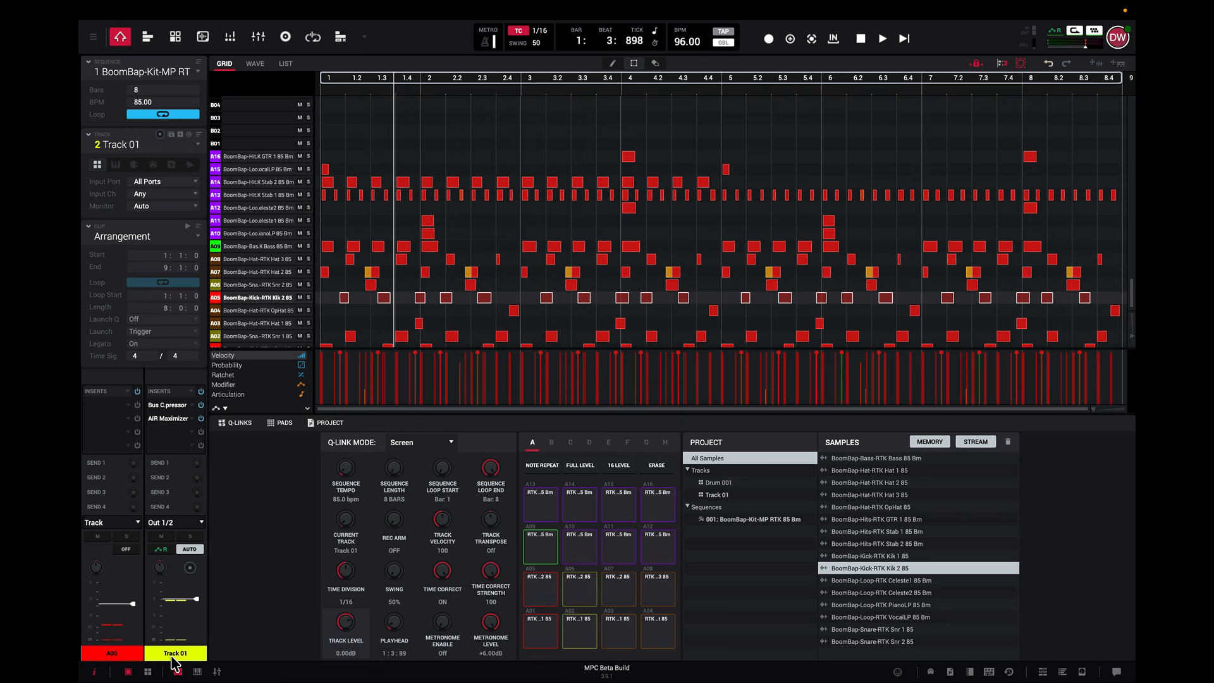
pyautogui.click(549, 639)
pyautogui.click(547, 604)
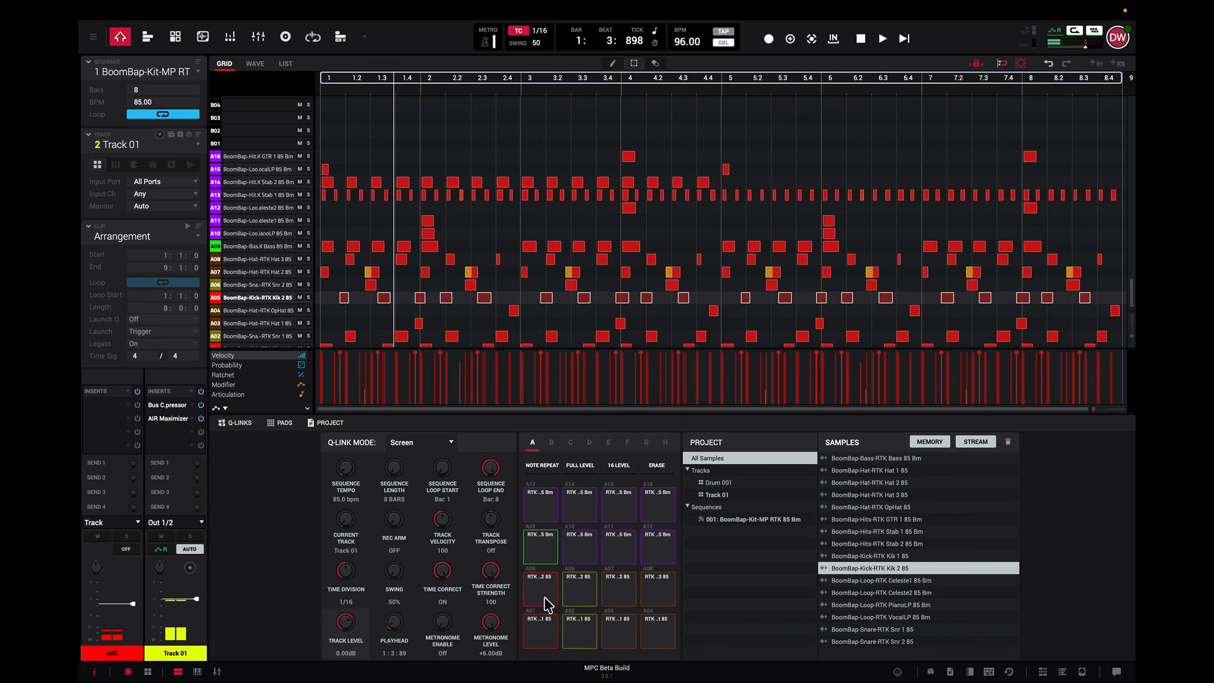
pyautogui.click(618, 597)
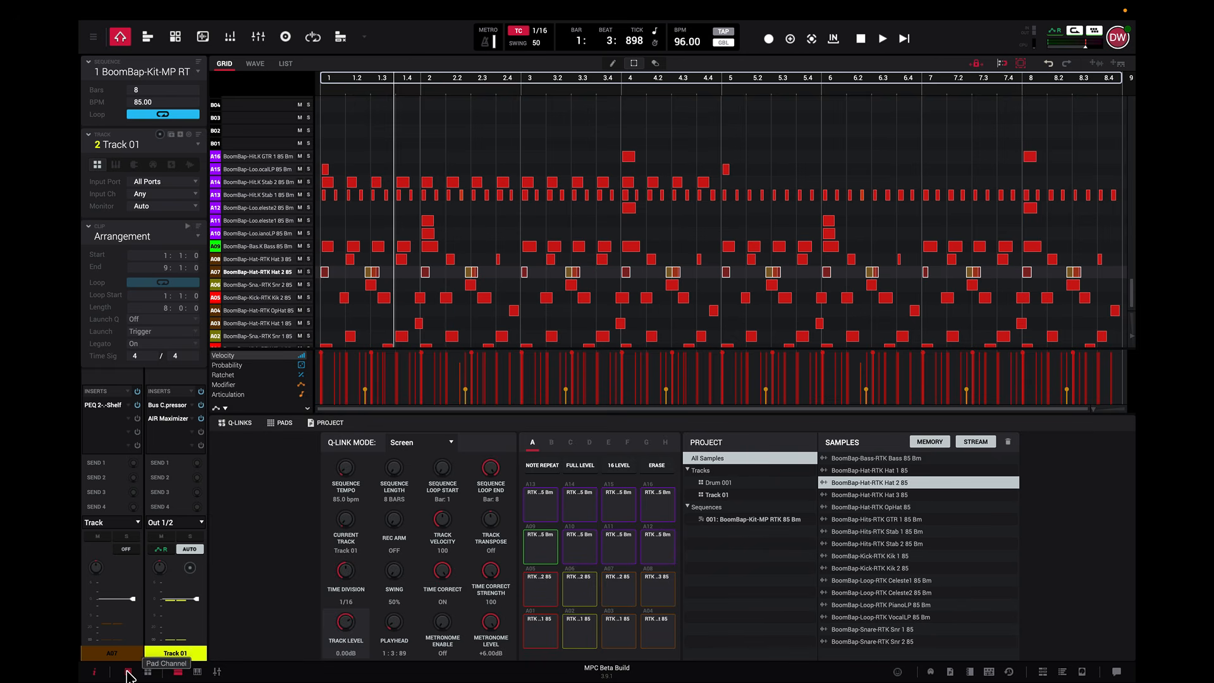
# - Show the track channel strip in place of the pad channel and play the sequence from the start
pyautogui.click(147, 672)
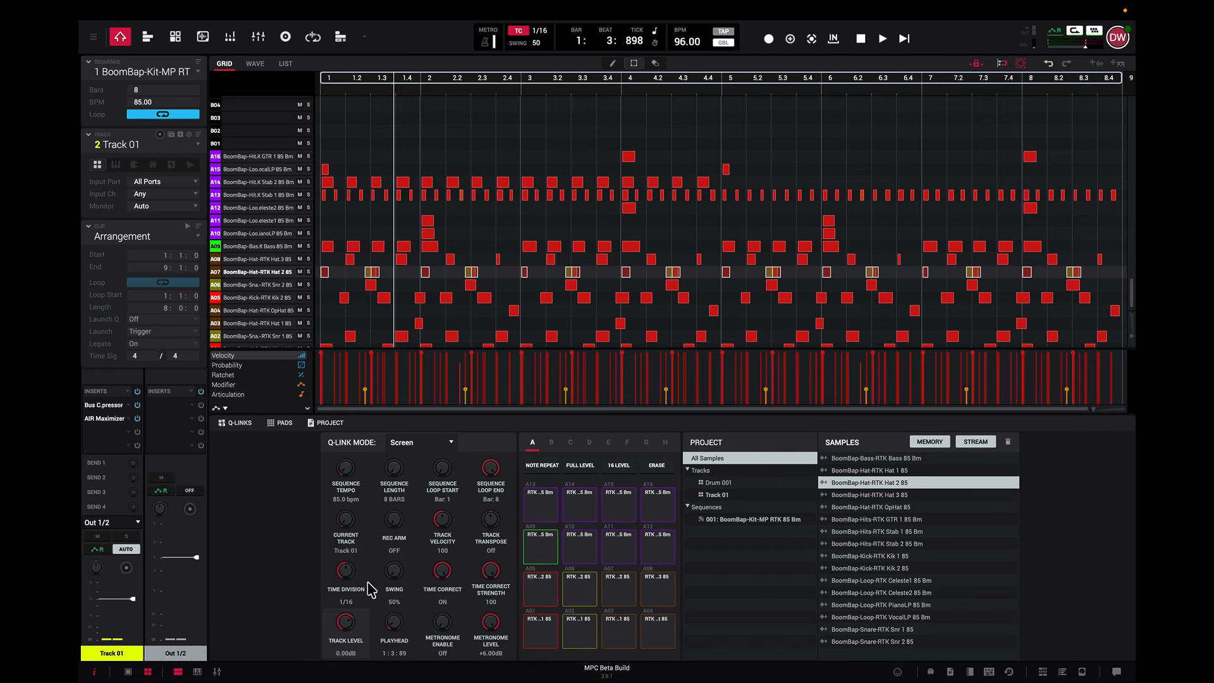
pyautogui.click(580, 591)
pyautogui.click(623, 595)
pyautogui.click(903, 39)
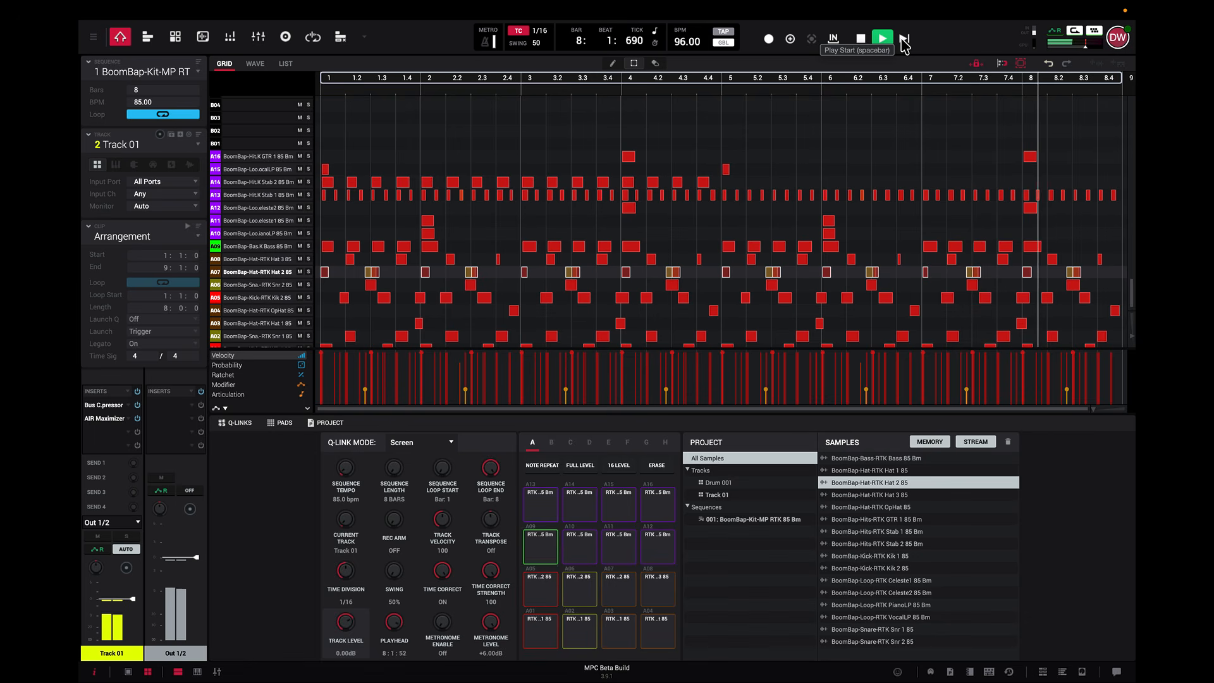
pyautogui.press('space')
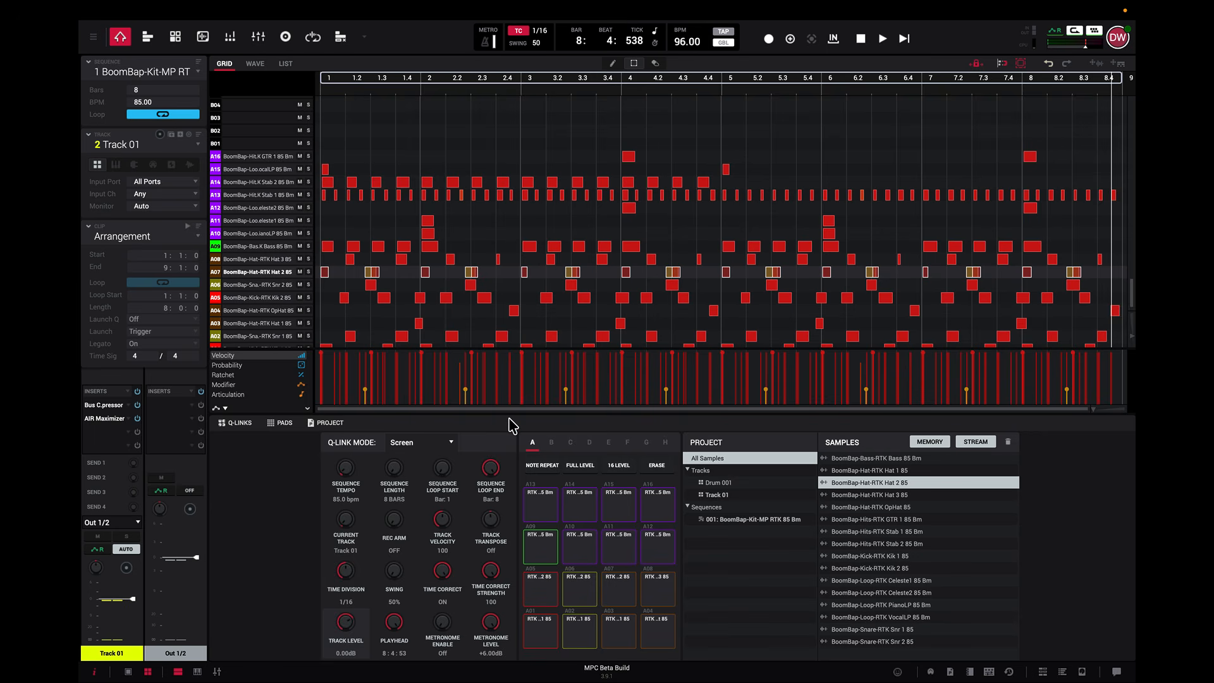
# - Explode Track 01 into separate tracks
pyautogui.moveTo(218, 7)
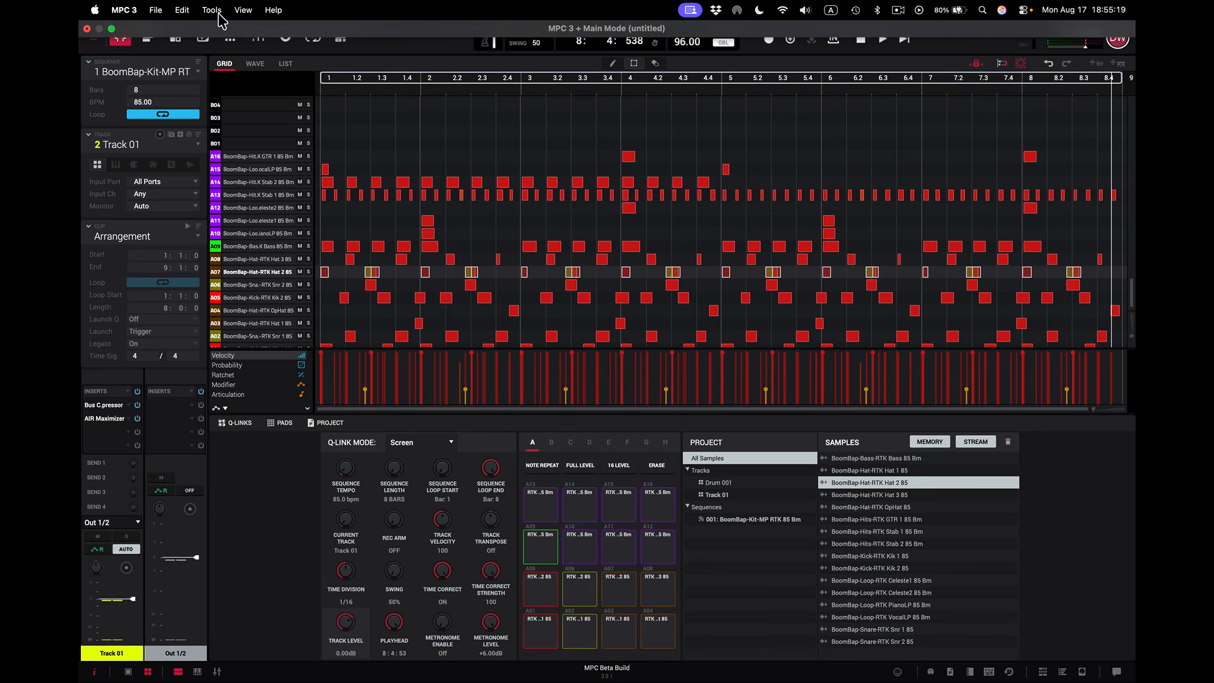
pyautogui.click(155, 11)
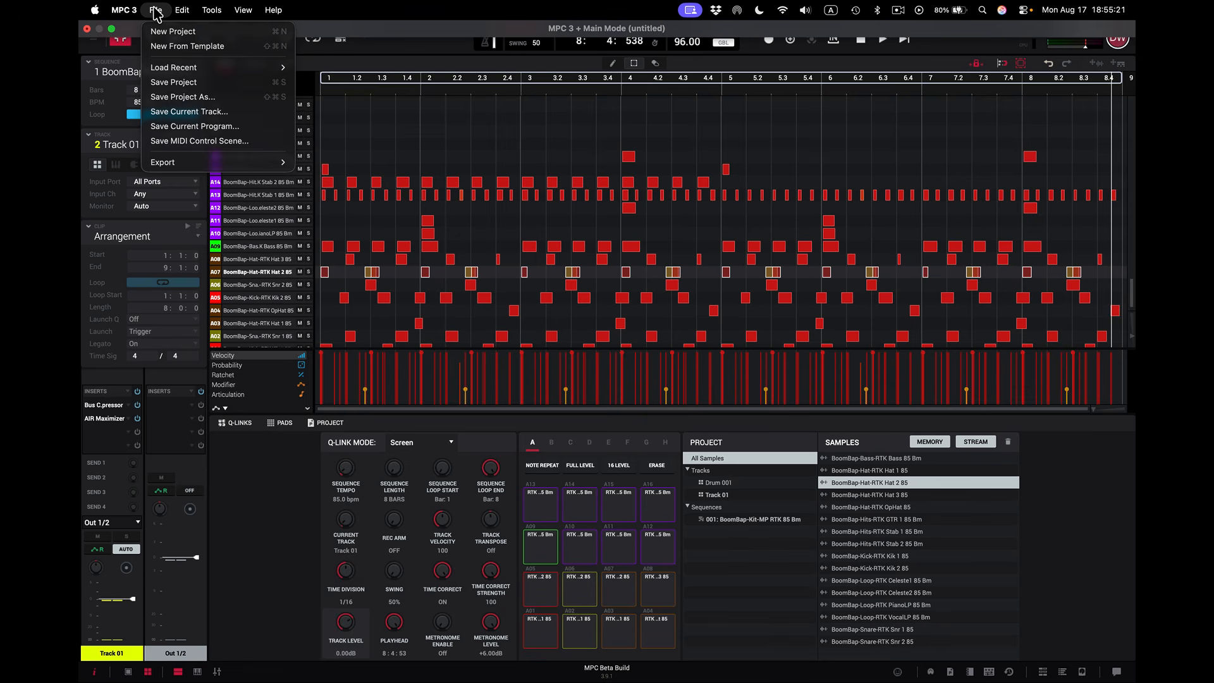
pyautogui.moveTo(186, 11)
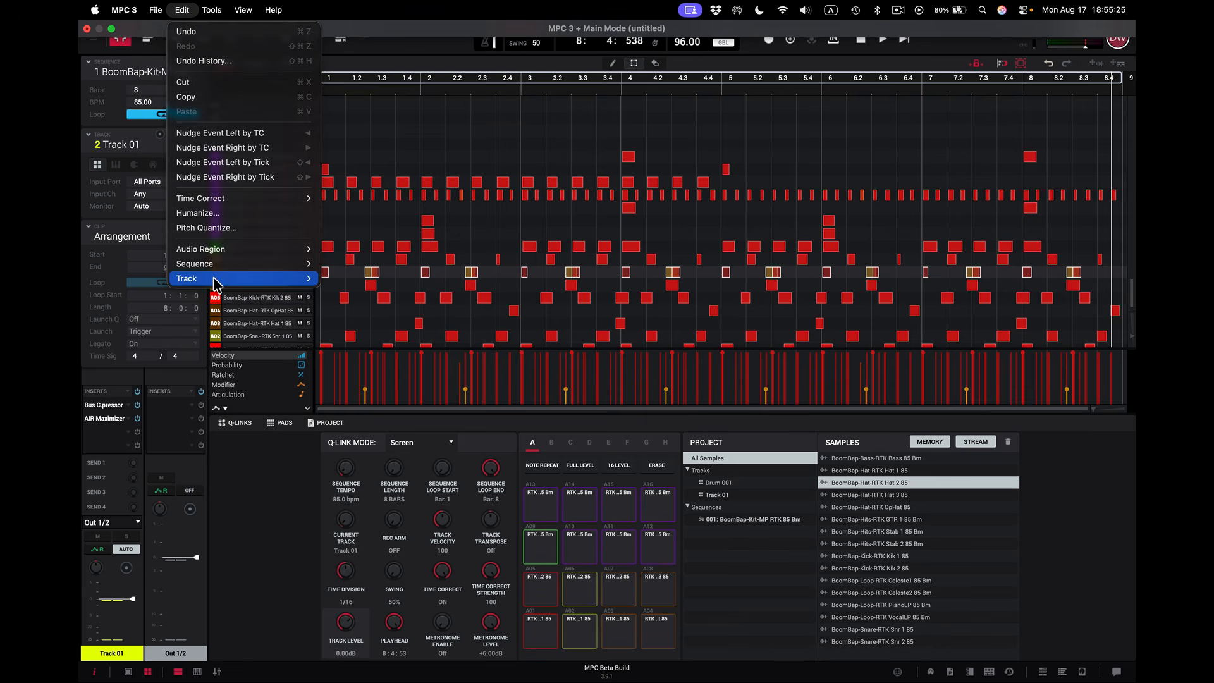
pyautogui.moveTo(215, 283)
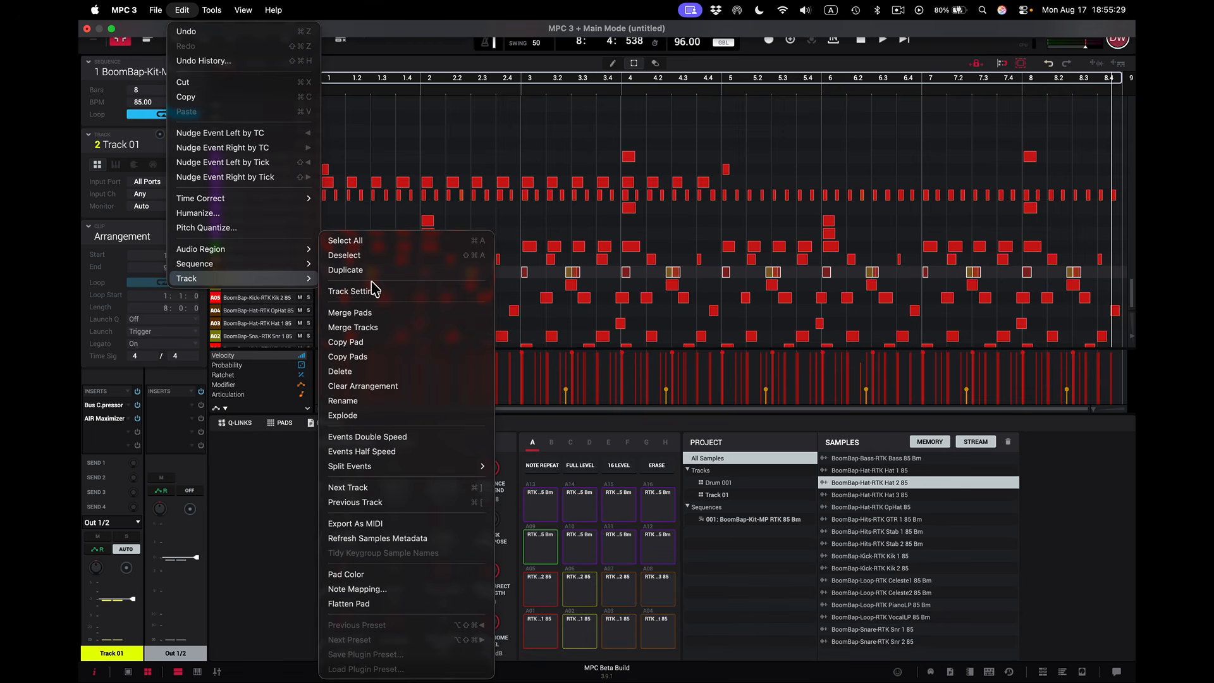
pyautogui.click(389, 421)
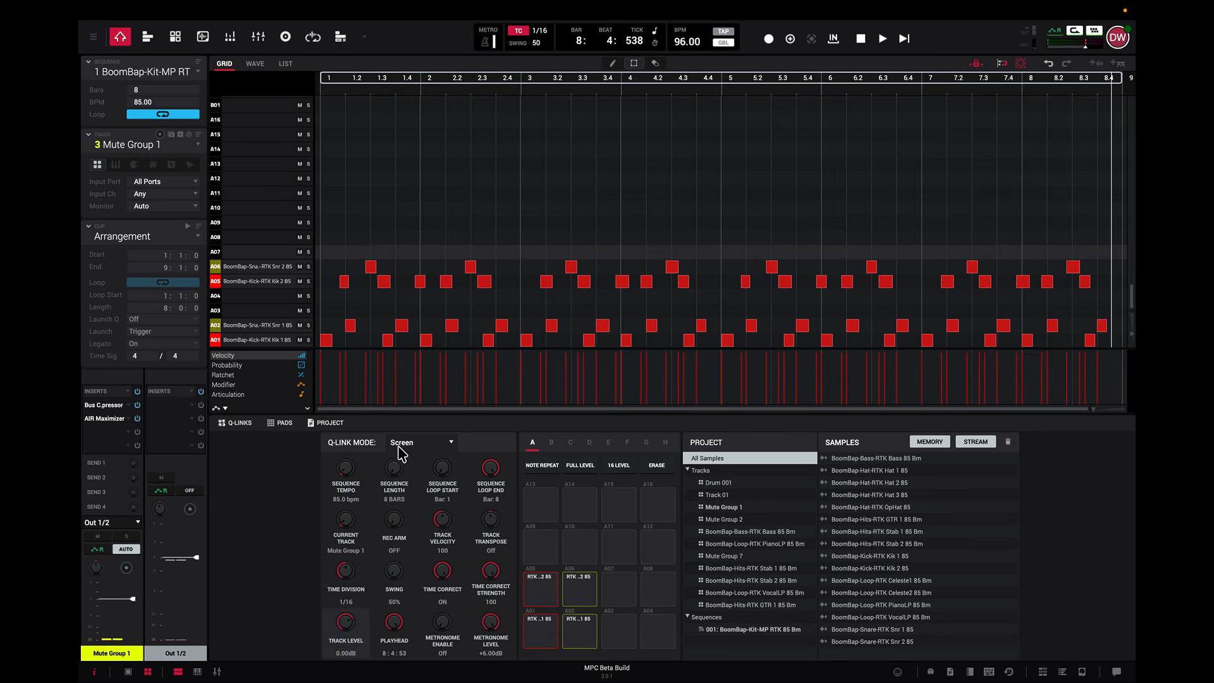
# - Switch the current track back to Track 01 and briefly play the sequence with the exploded tracks
pyautogui.click(195, 144)
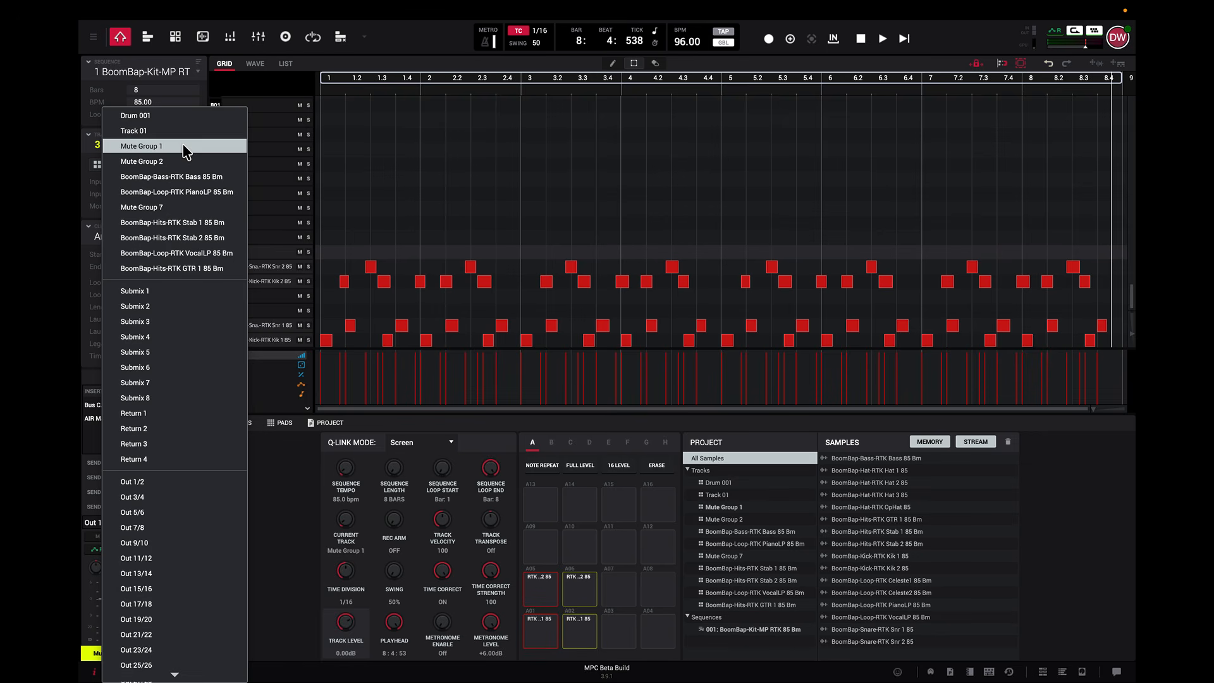
pyautogui.click(433, 34)
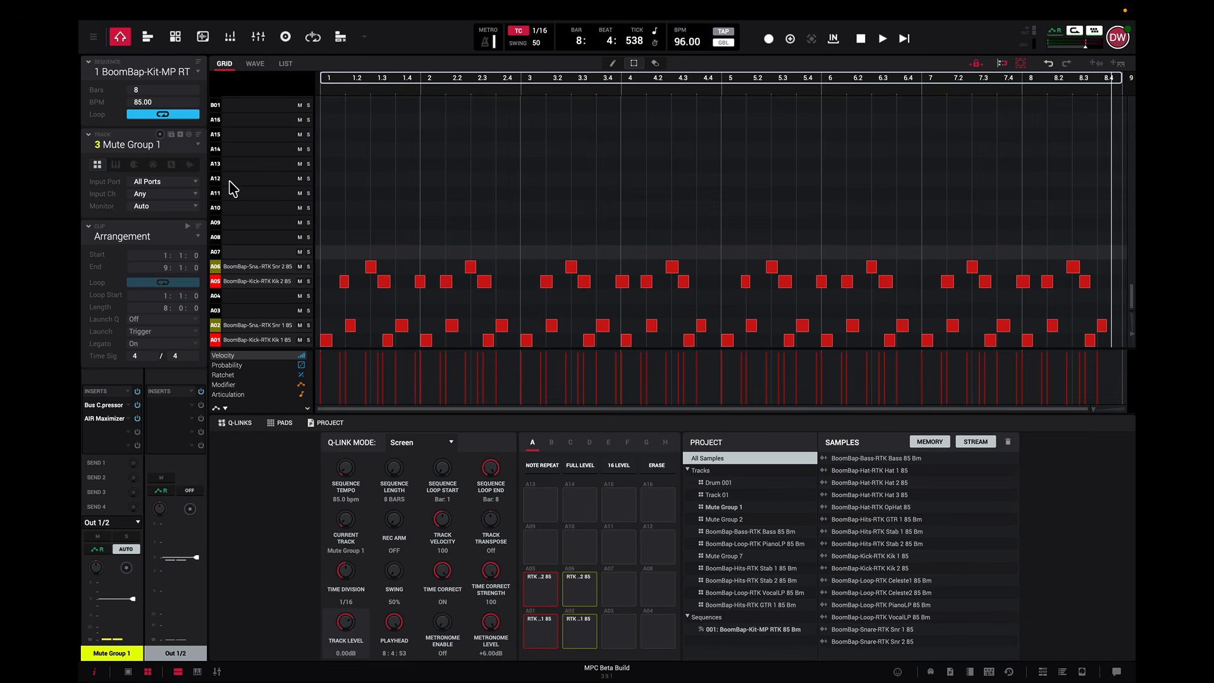
pyautogui.click(198, 148)
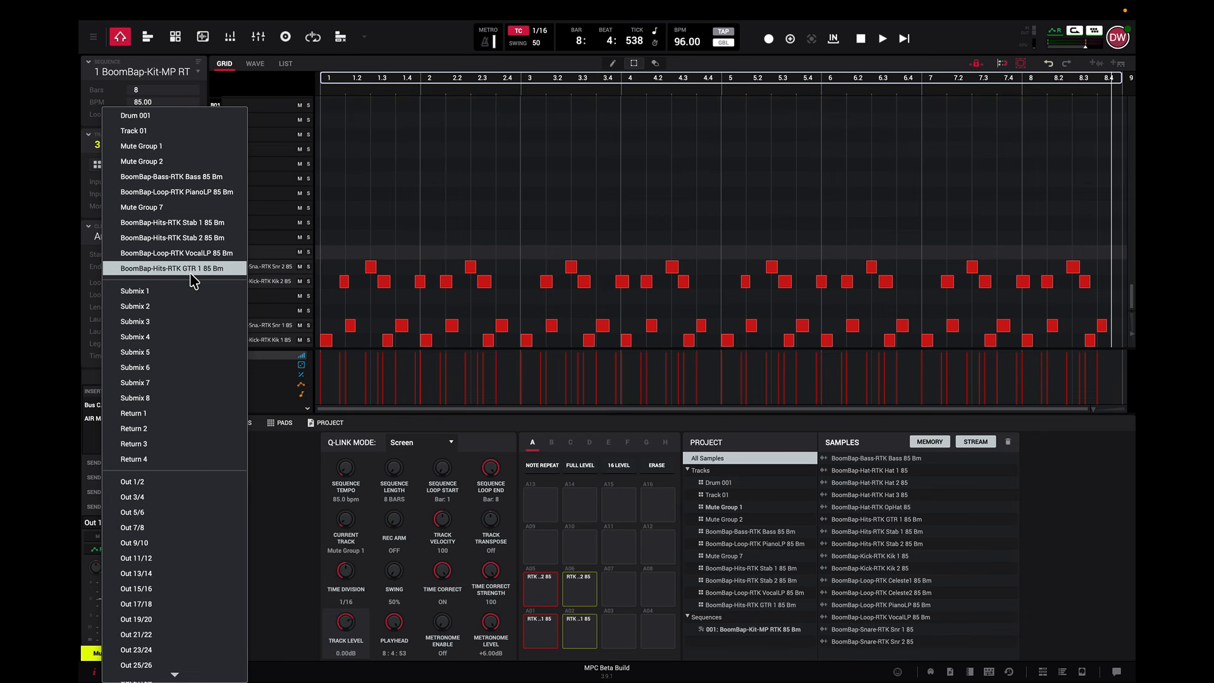
pyautogui.click(197, 131)
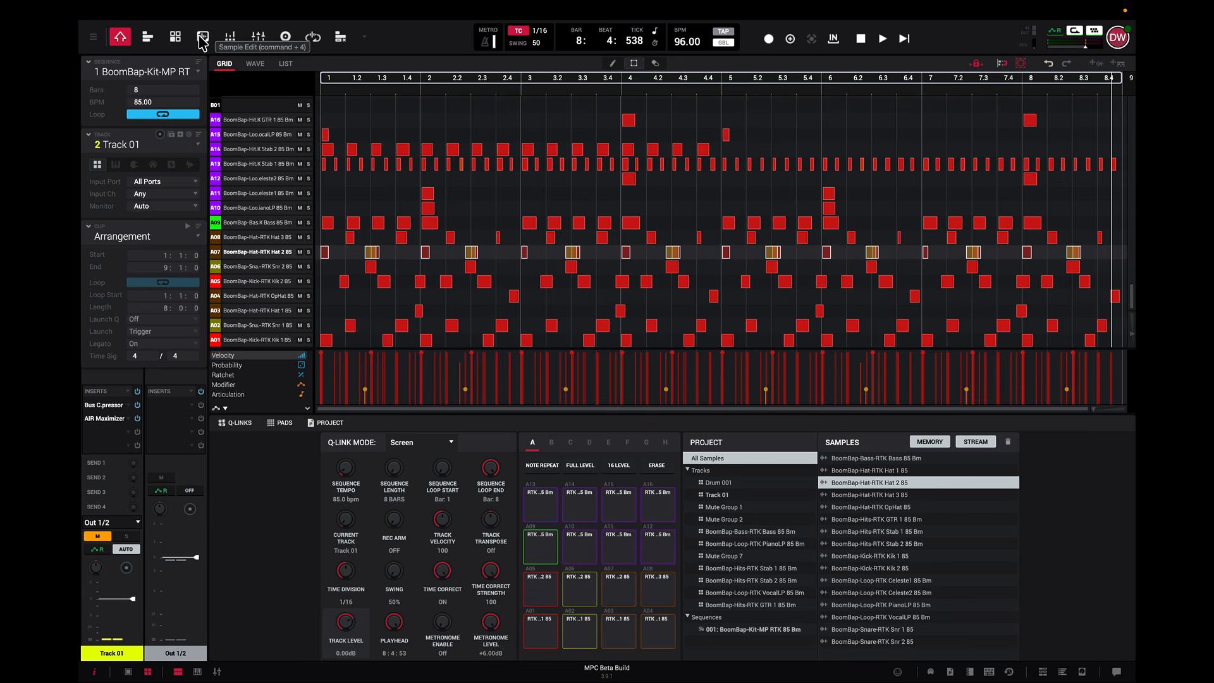
pyautogui.press('space')
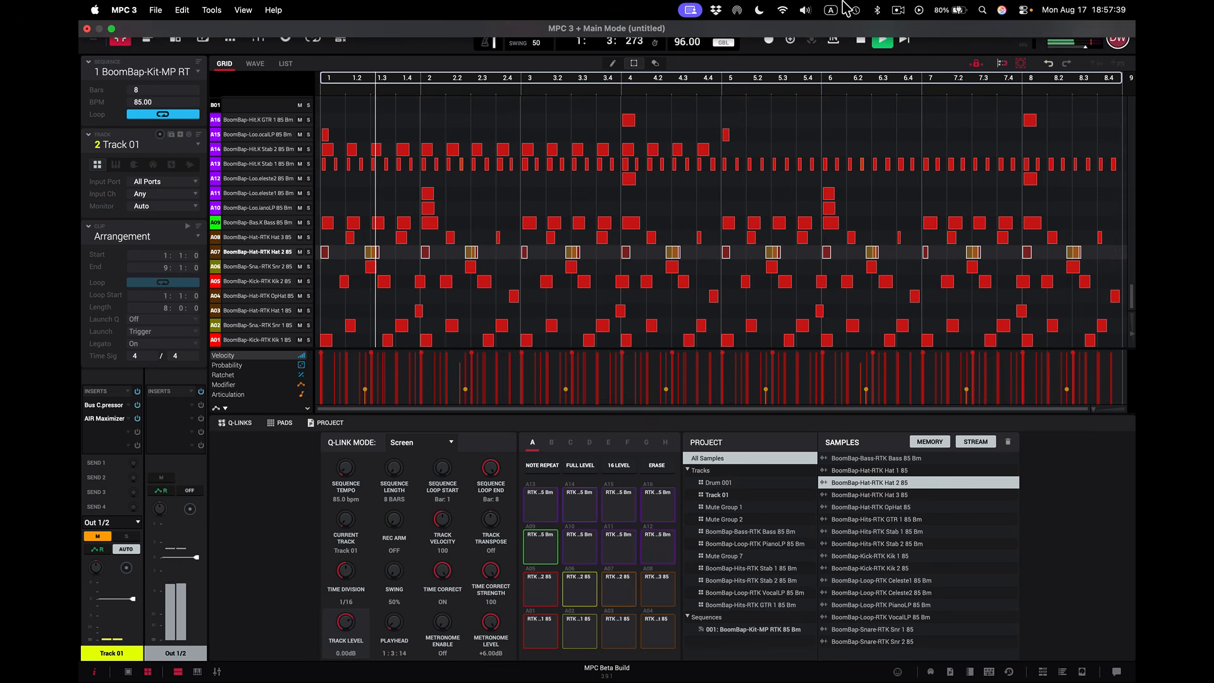
pyautogui.click(862, 39)
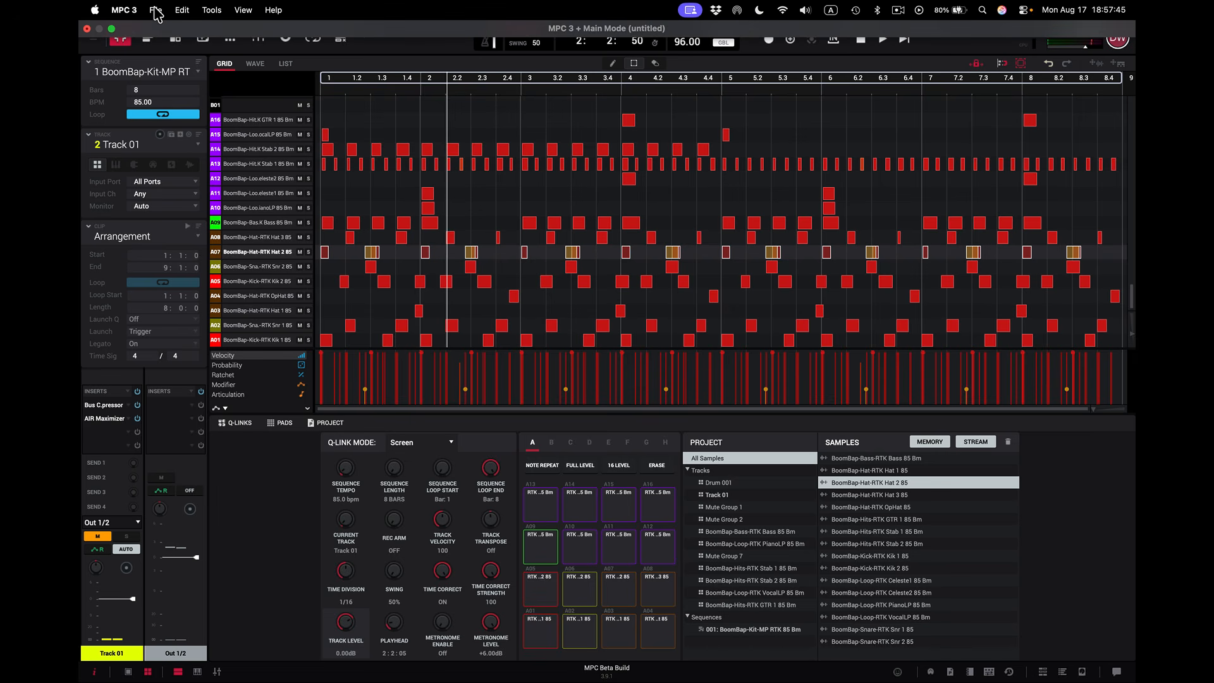
# - Set up an audio mixdown export with separate tracks as the render source and 32 F bit depth
pyautogui.click(155, 10)
pyautogui.moveTo(195, 167)
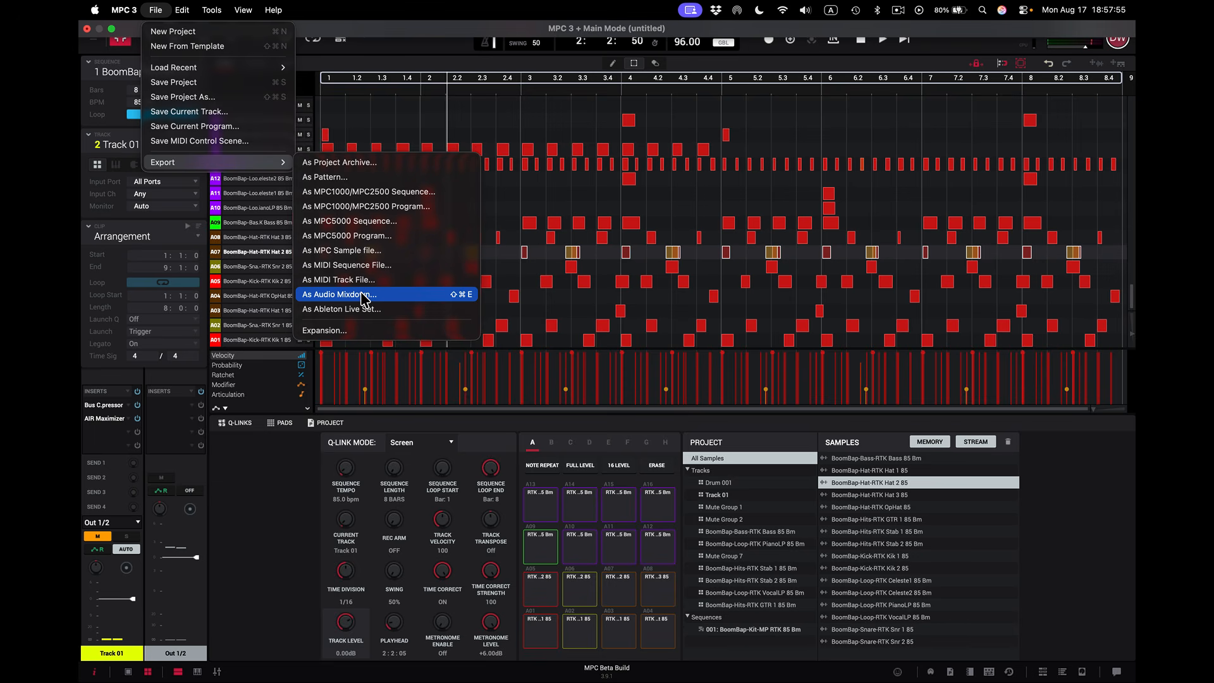
pyautogui.click(364, 296)
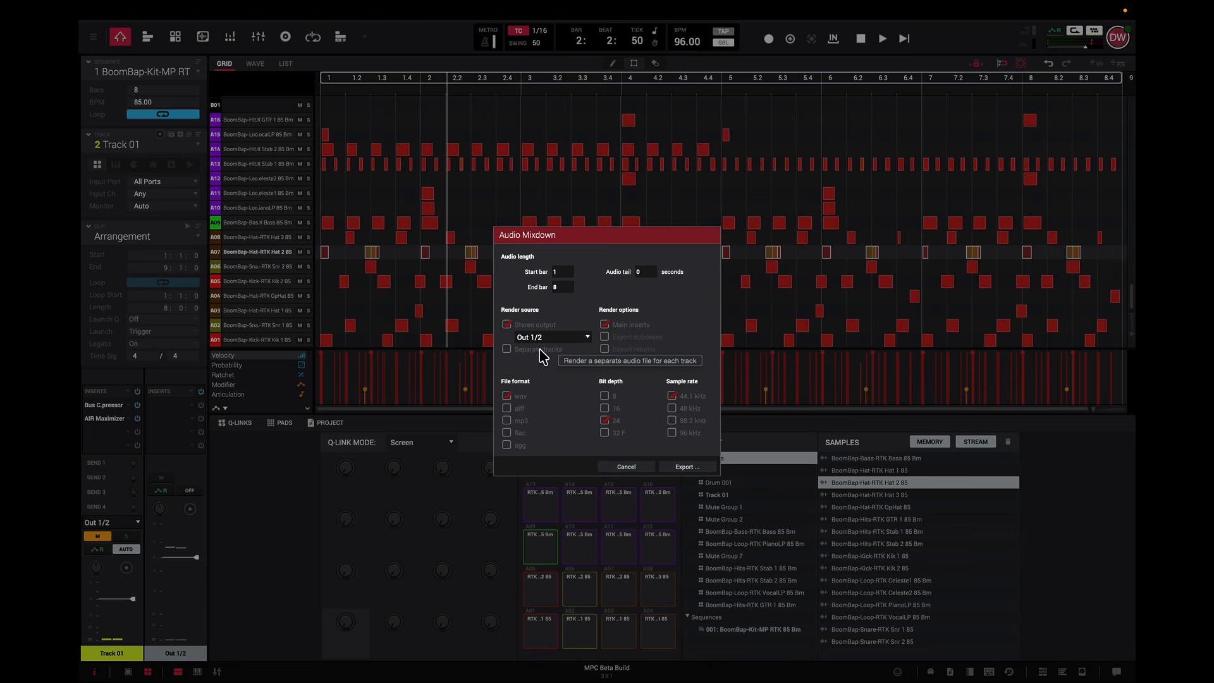
pyautogui.click(506, 350)
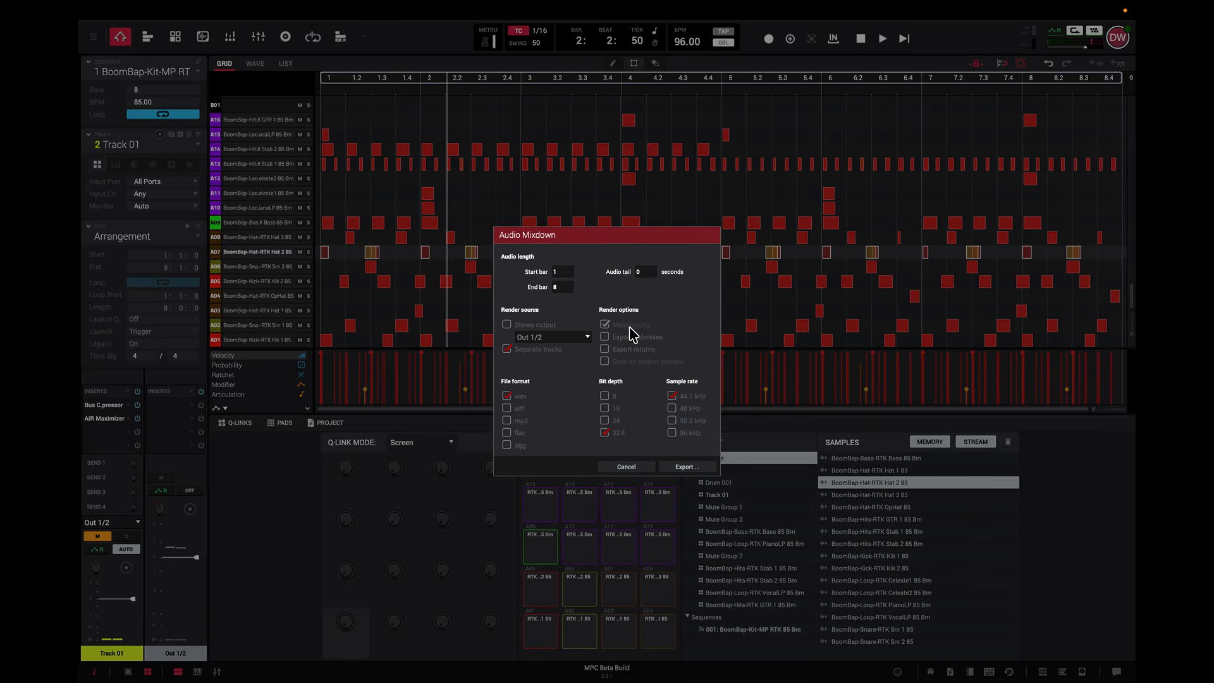
pyautogui.click(506, 325)
pyautogui.click(507, 349)
pyautogui.click(690, 467)
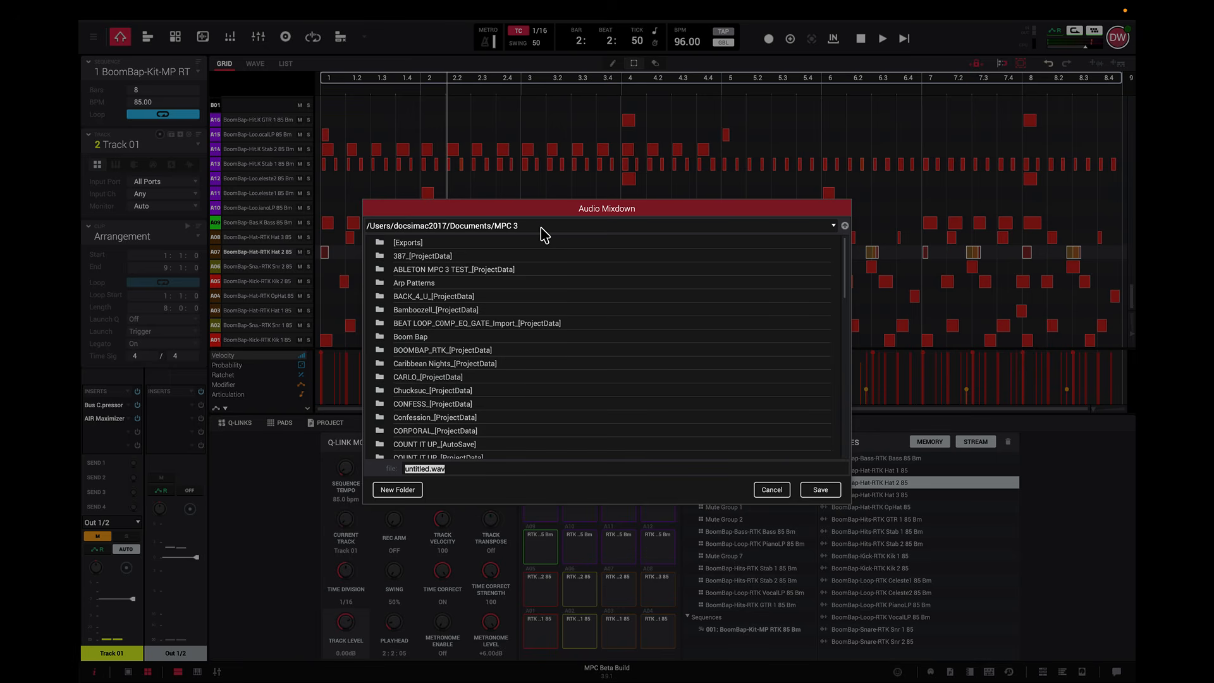
# - Go up two levels to the home folder and select the Desktop folder in the mixdown save dialog
pyautogui.click(844, 226)
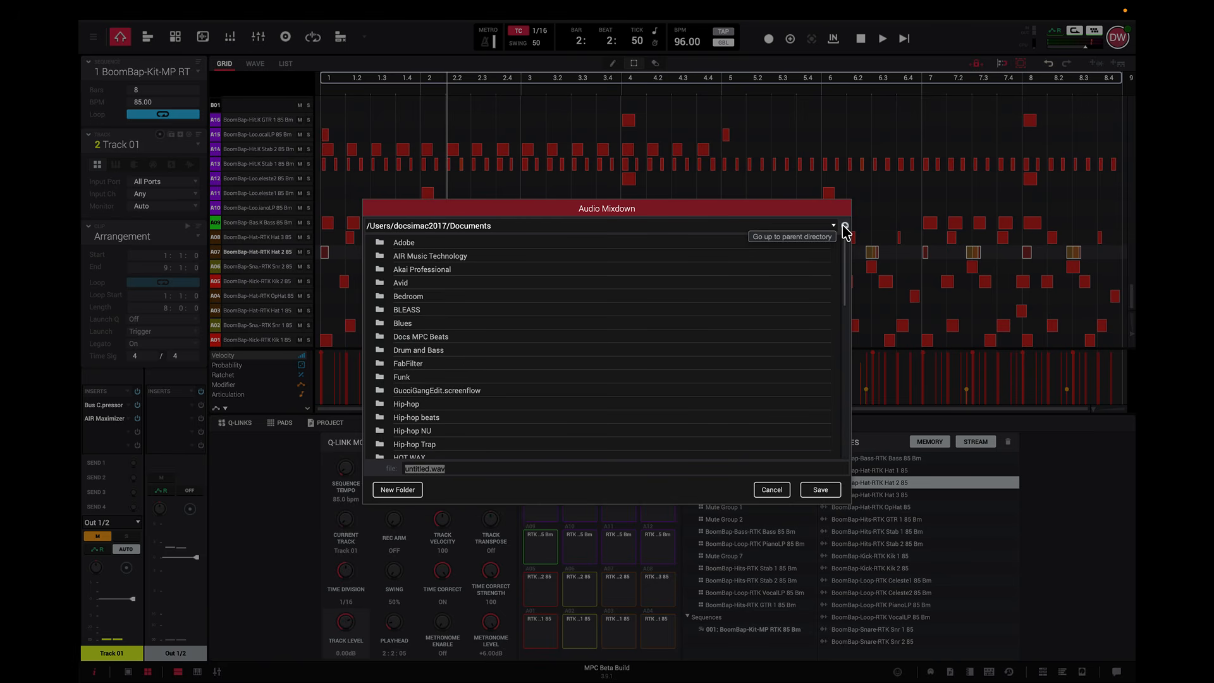
pyautogui.click(844, 226)
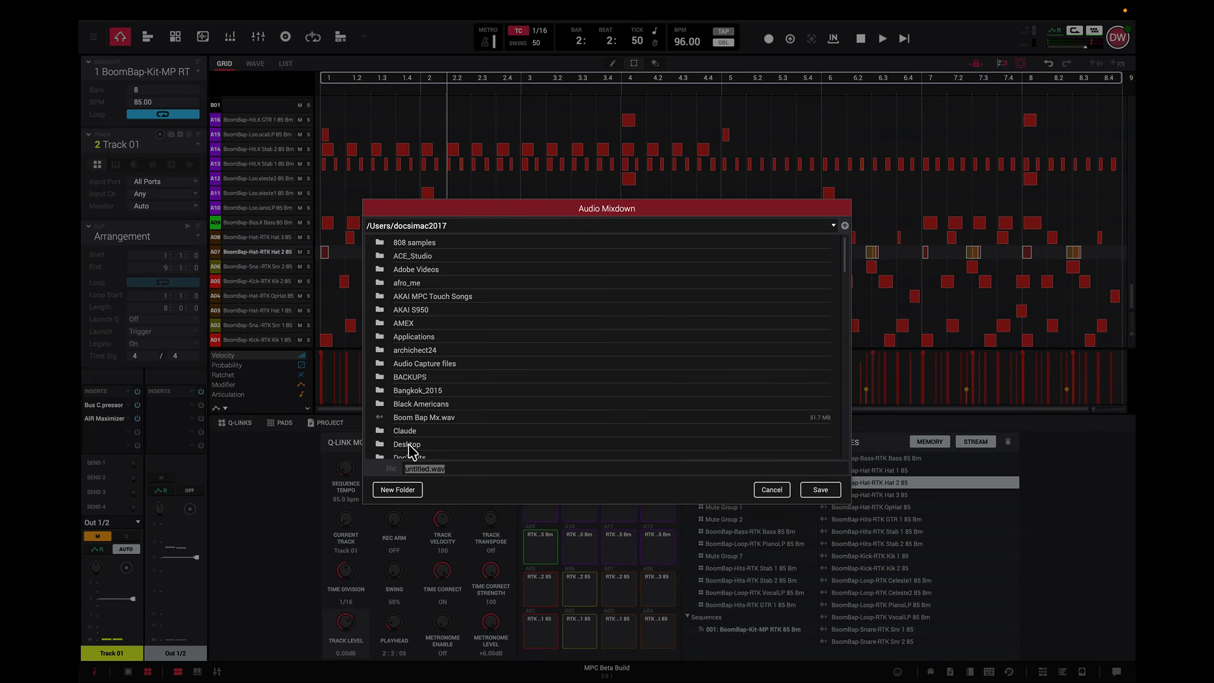
pyautogui.click(410, 445)
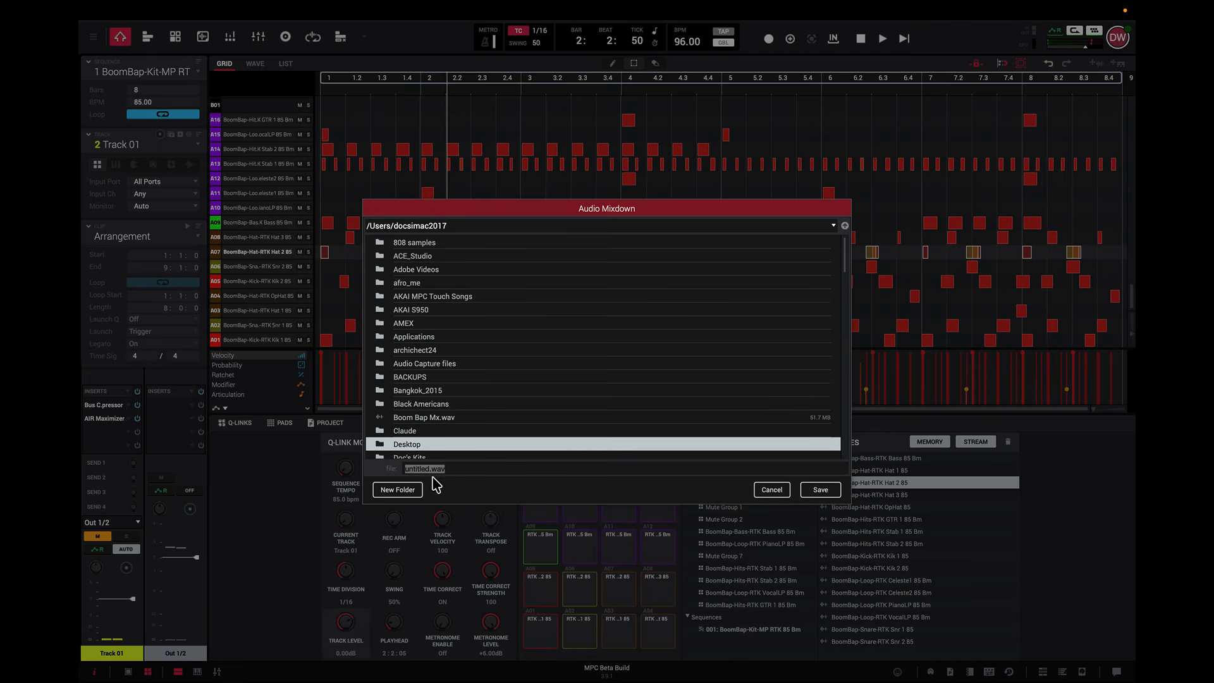
# - Replace the mixdown file name with THE BOUNCE
pyautogui.click(459, 470)
pyautogui.press('BackSpace')
pyautogui.press('BackSpace')
pyautogui.press('BackSpace')
pyautogui.press('BackSpace')
pyautogui.press('BackSpace')
pyautogui.press('BackSpace')
pyautogui.press('BackSpace')
pyautogui.press('BackSpace')
pyautogui.press('BackSpace')
pyautogui.press('BackSpace')
pyautogui.press('BackSpace')
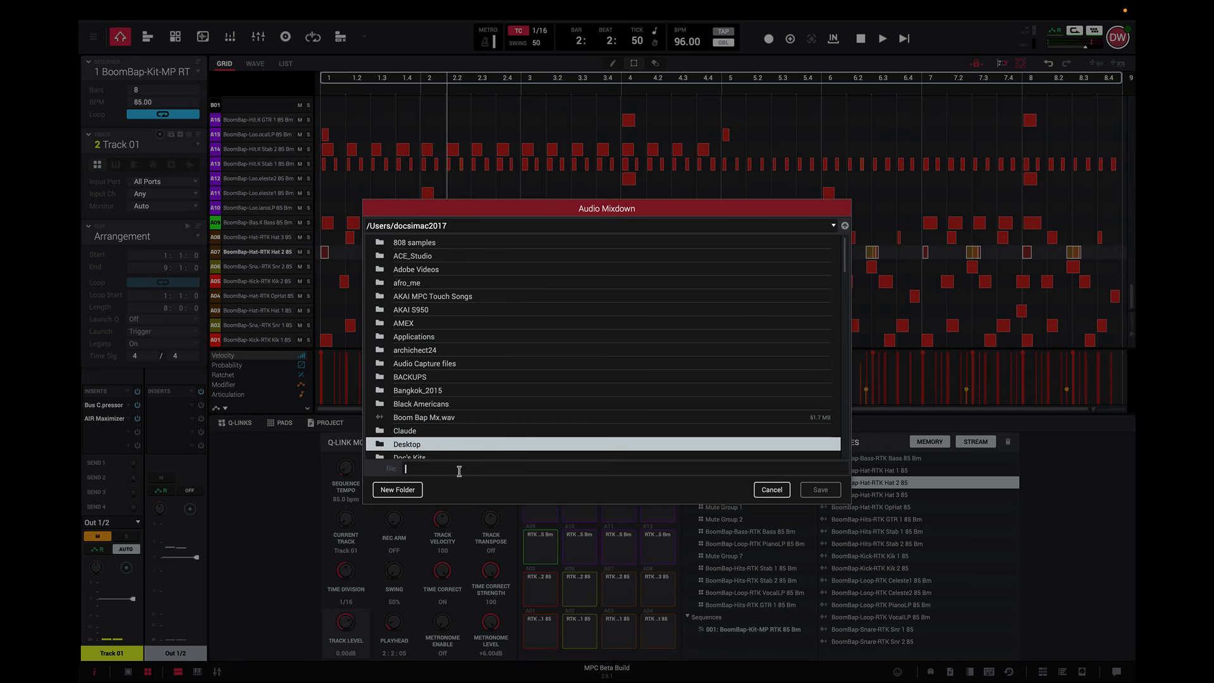
pyautogui.write('THE BOUNCE')
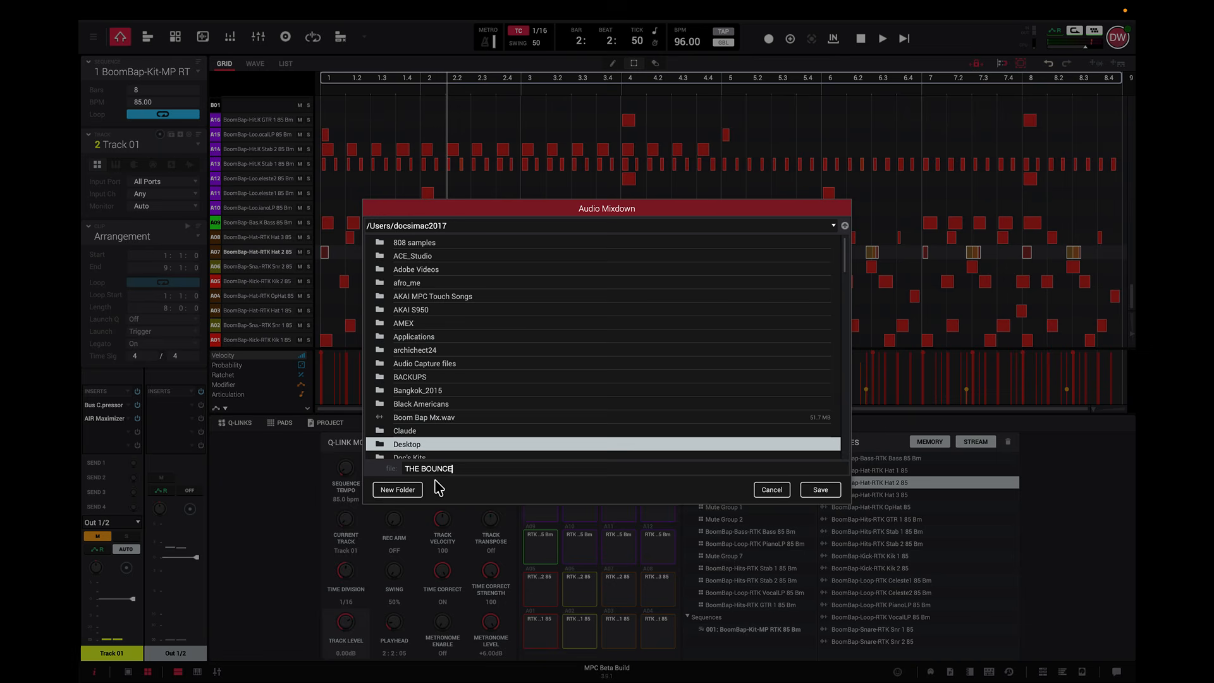
# - Create a new folder named BOUNCE and save the mixdown files in it
pyautogui.click(397, 490)
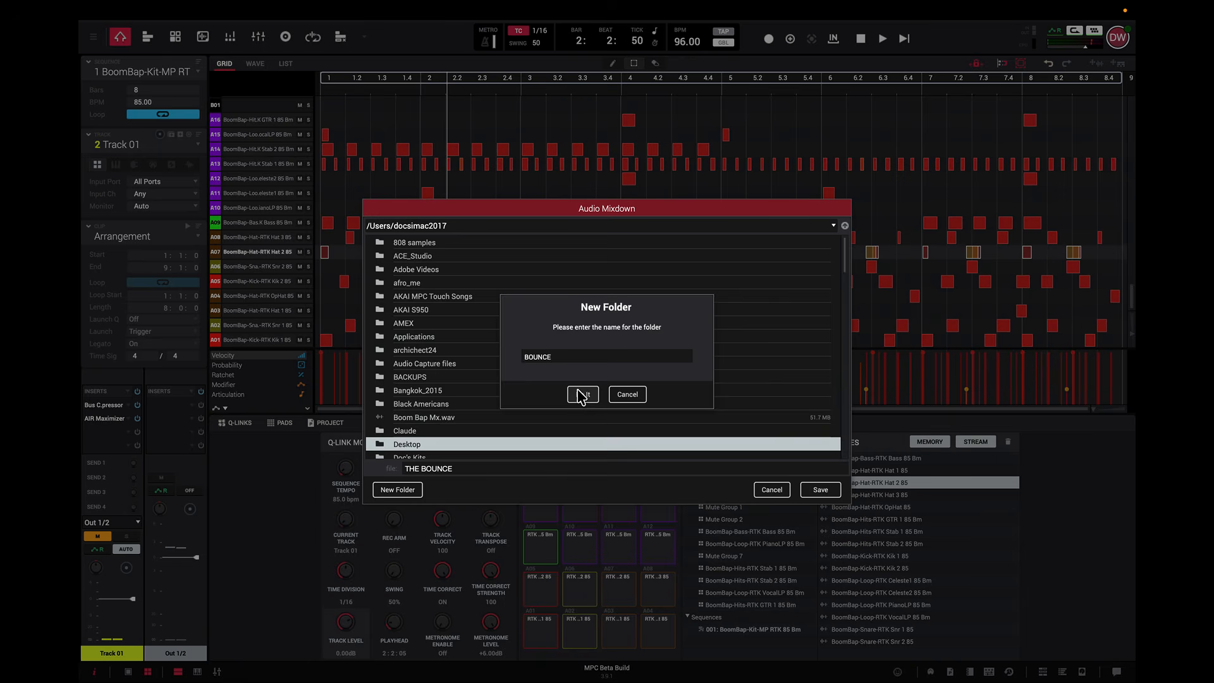
pyautogui.click(579, 394)
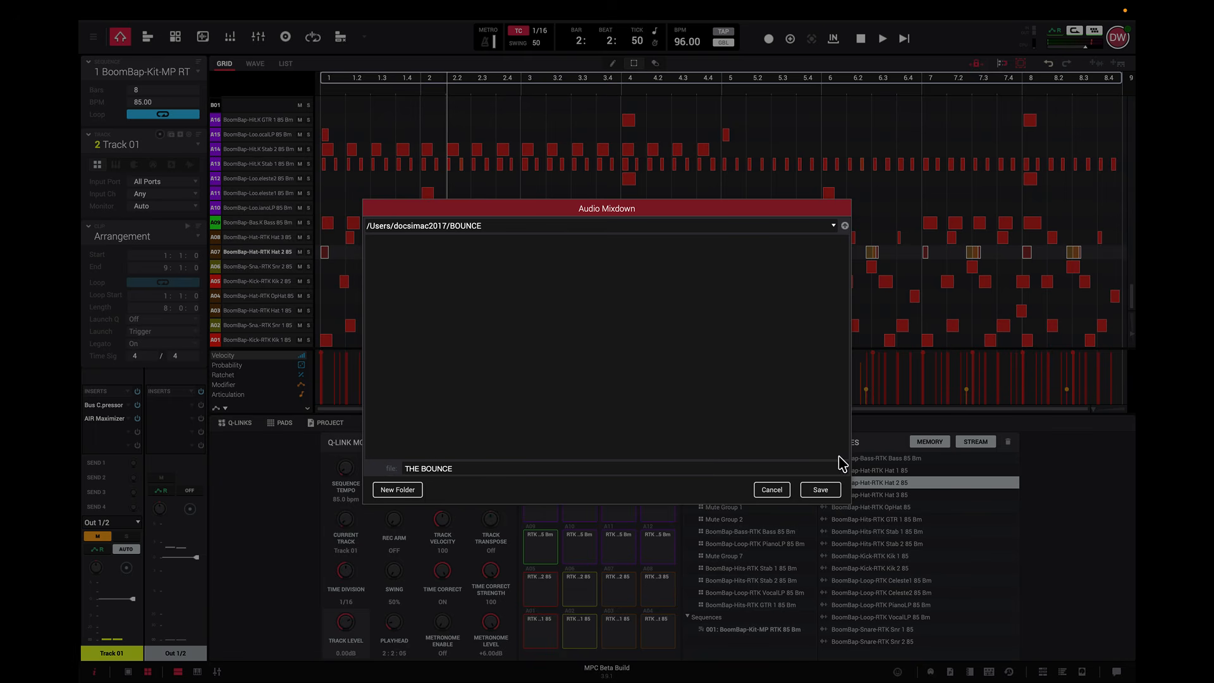
pyautogui.click(820, 490)
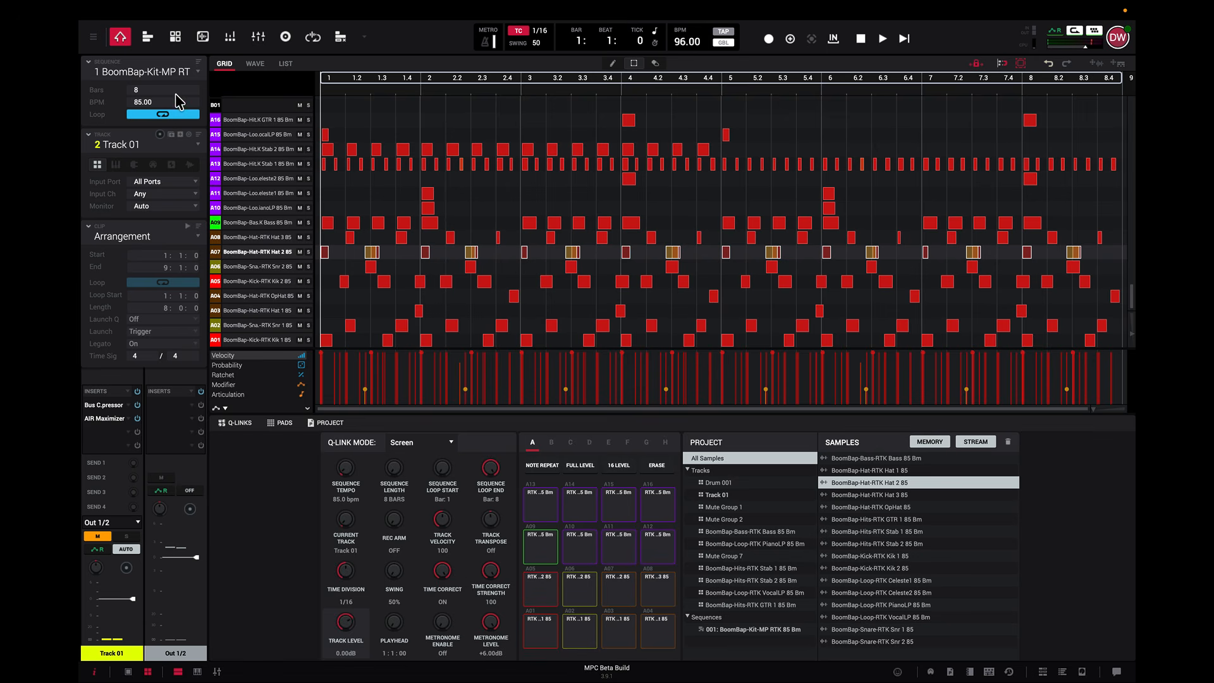
# - View the Mac's hardware and system information and close it
pyautogui.click(95, 10)
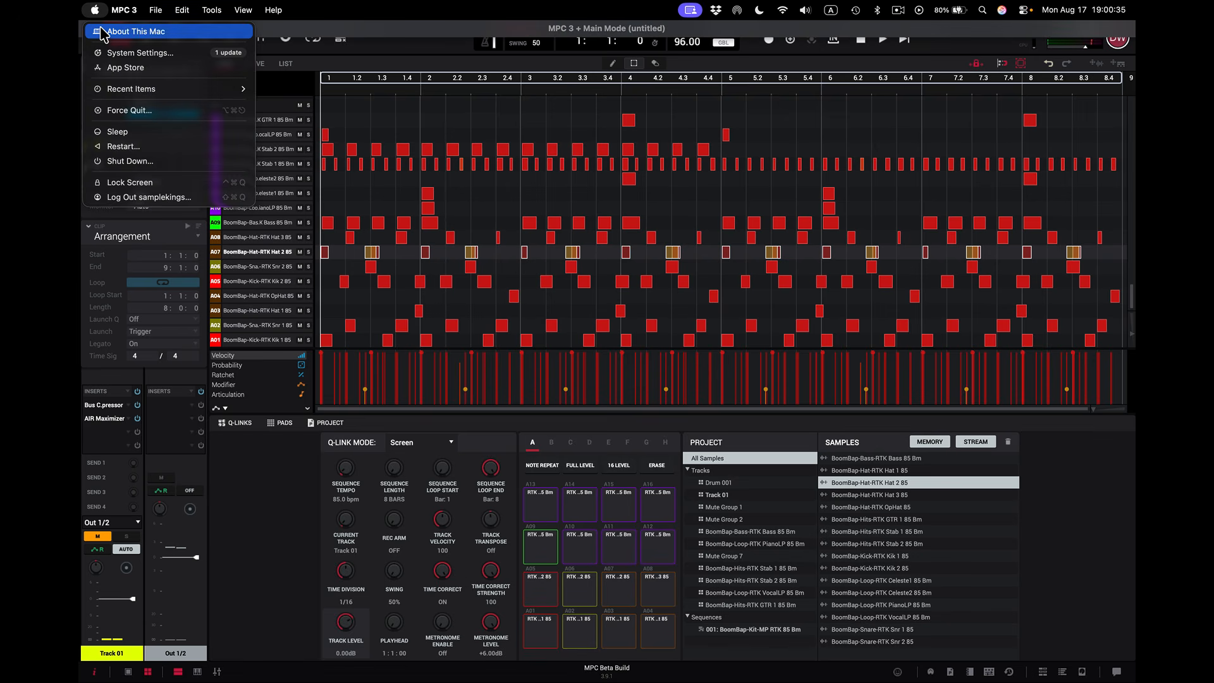
pyautogui.click(101, 31)
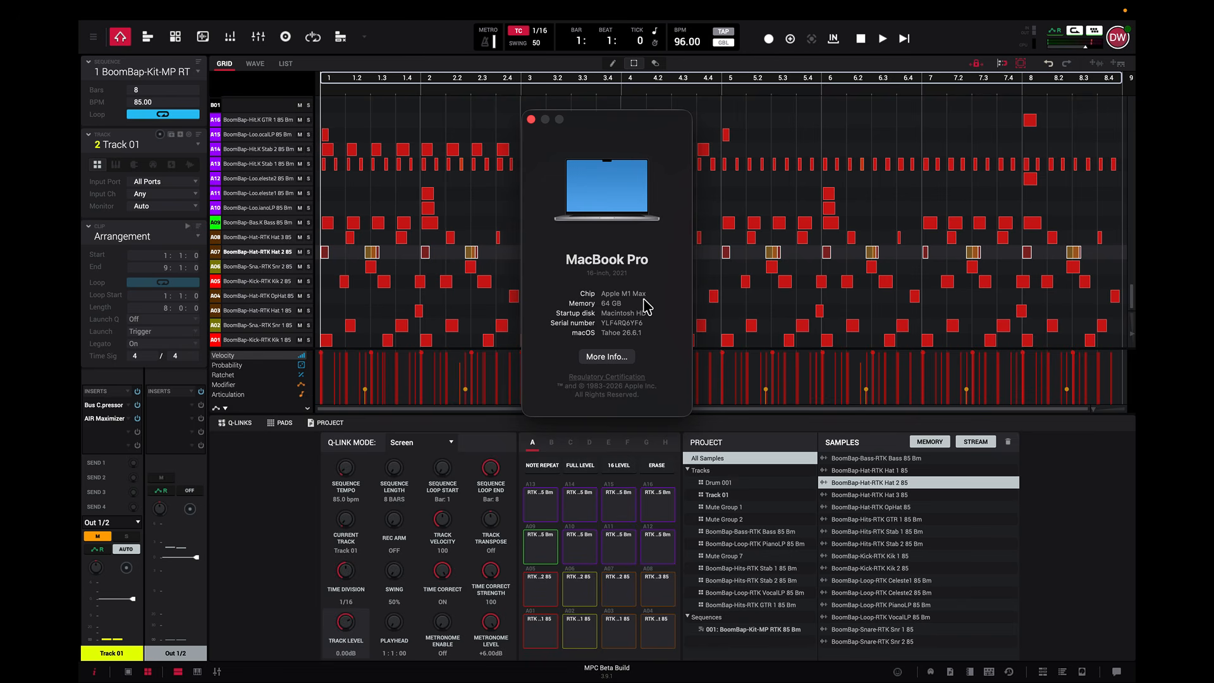
pyautogui.click(531, 119)
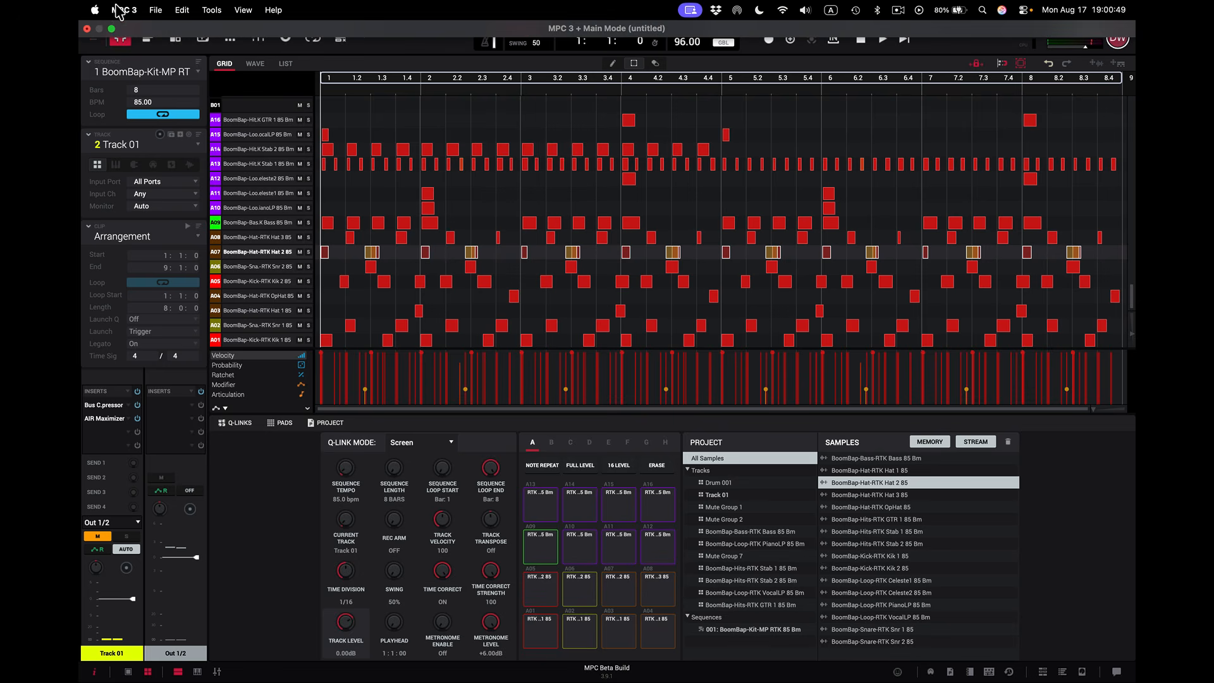
# - View the MPC software's version information and close it
pyautogui.click(120, 9)
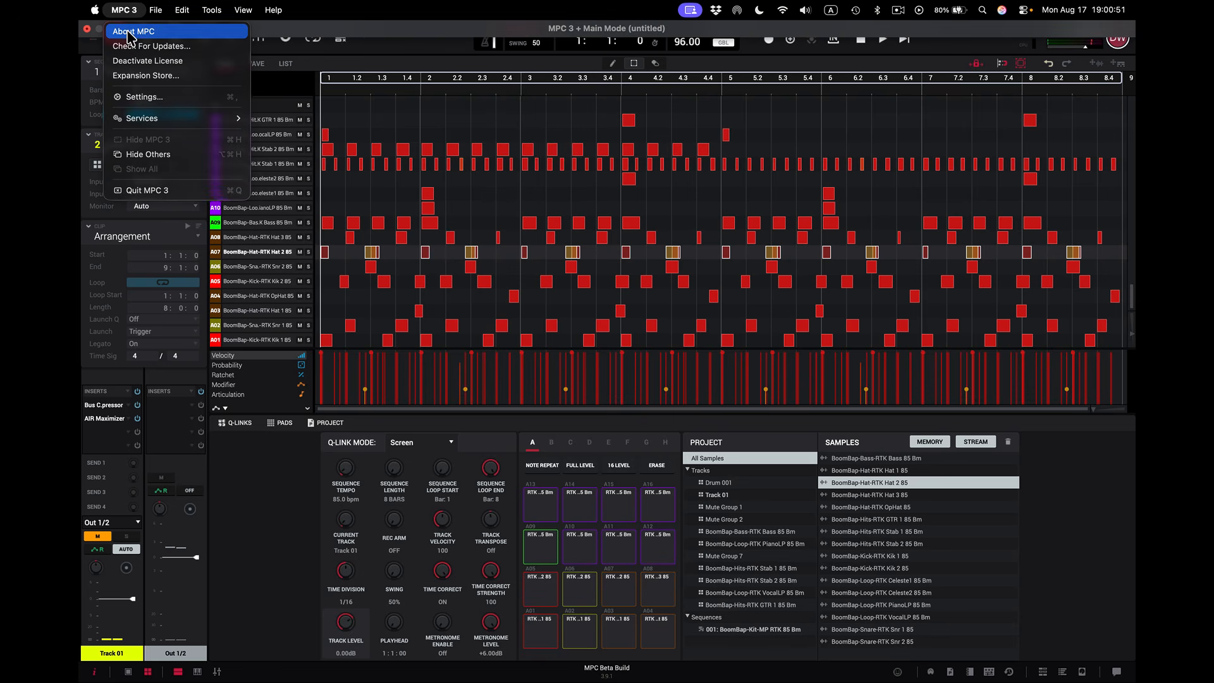
pyautogui.click(128, 31)
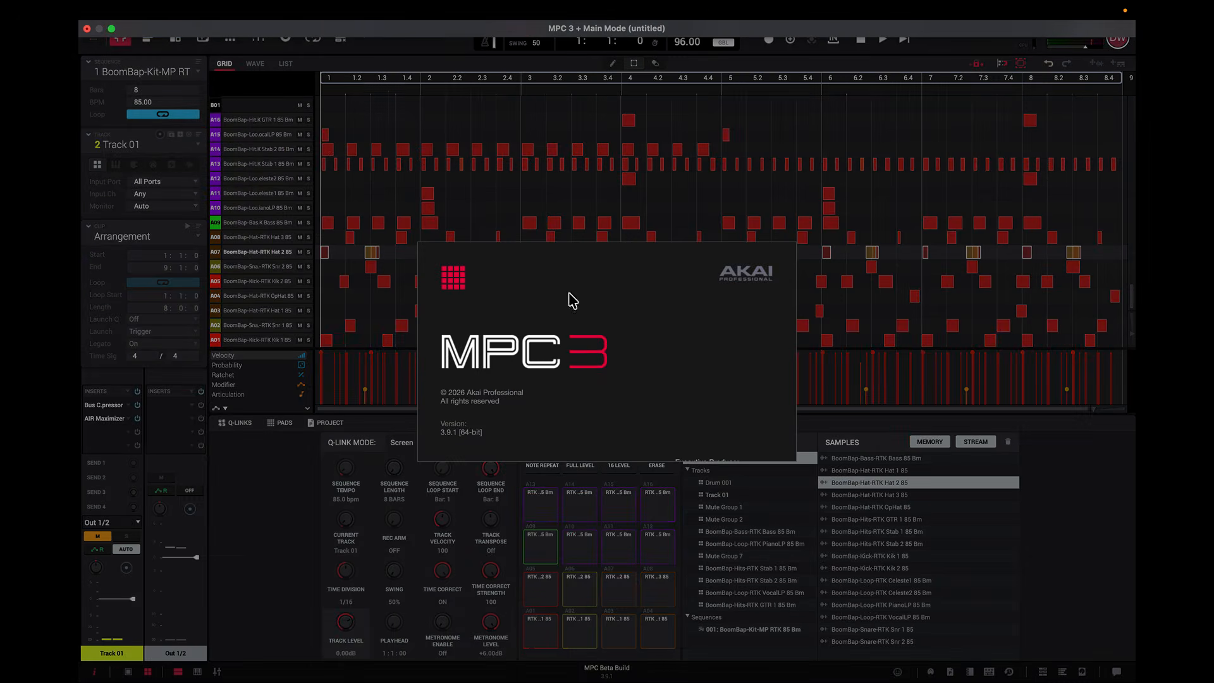
pyautogui.click(552, 323)
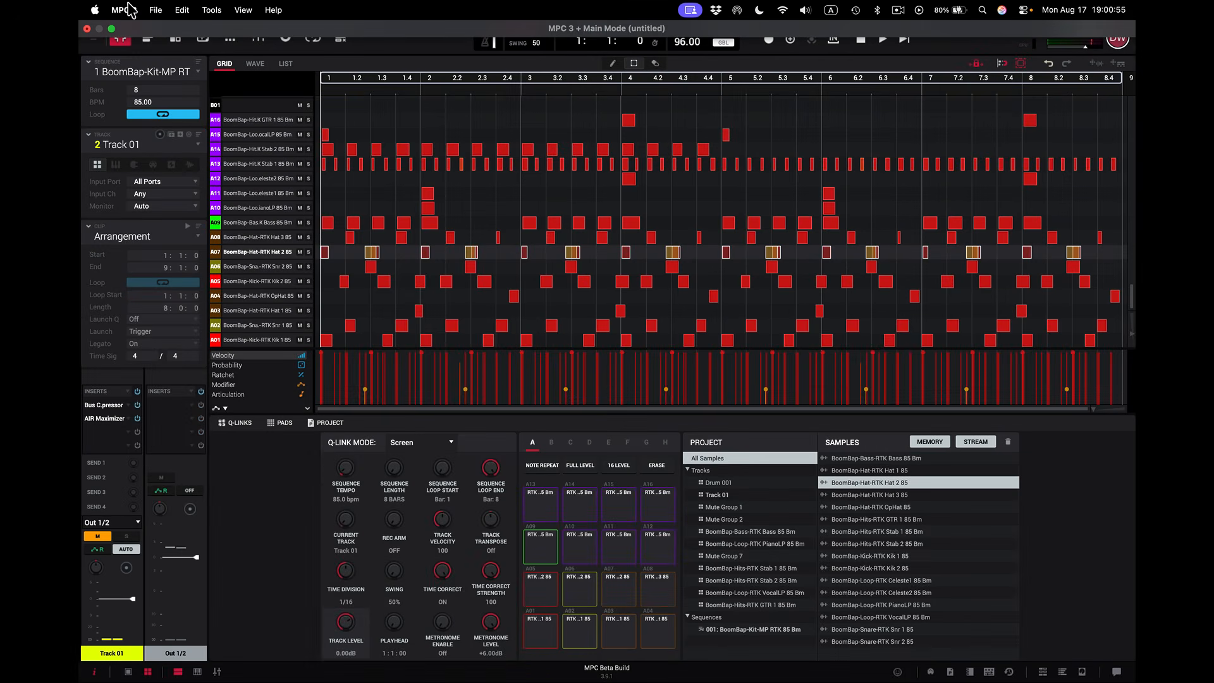
# - View the Mac's hardware summary and its detailed system information, and close both windows
pyautogui.click(94, 11)
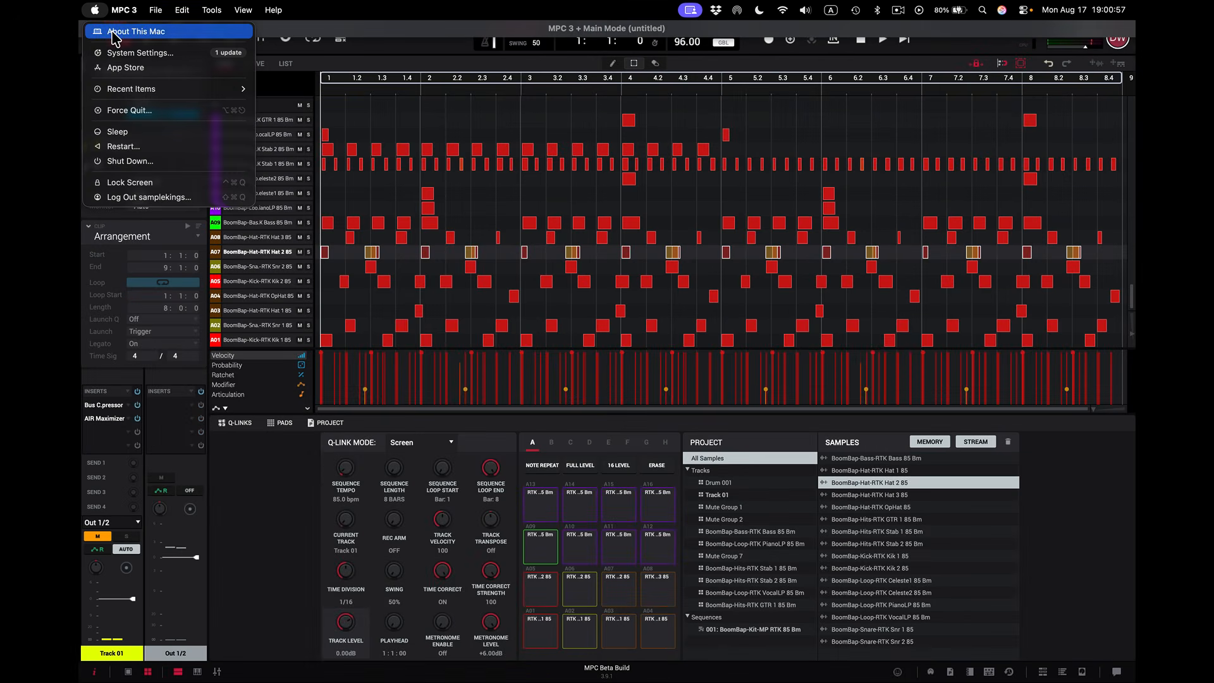
pyautogui.click(135, 31)
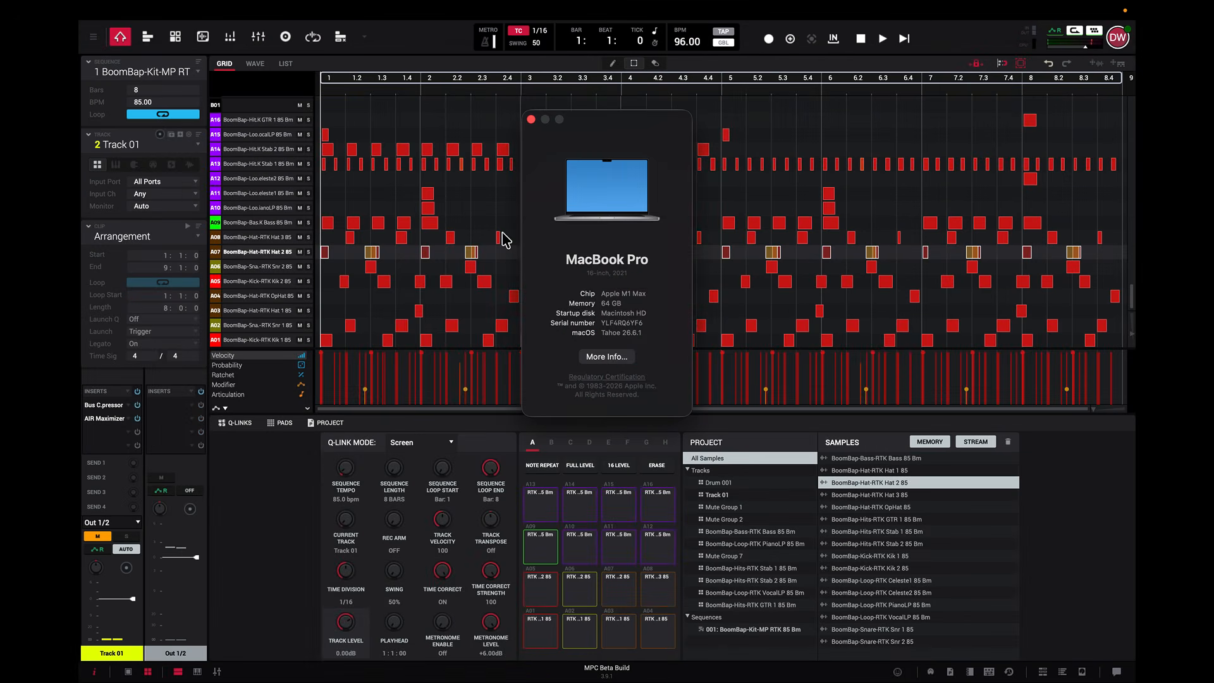
pyautogui.click(606, 357)
pyautogui.click(531, 120)
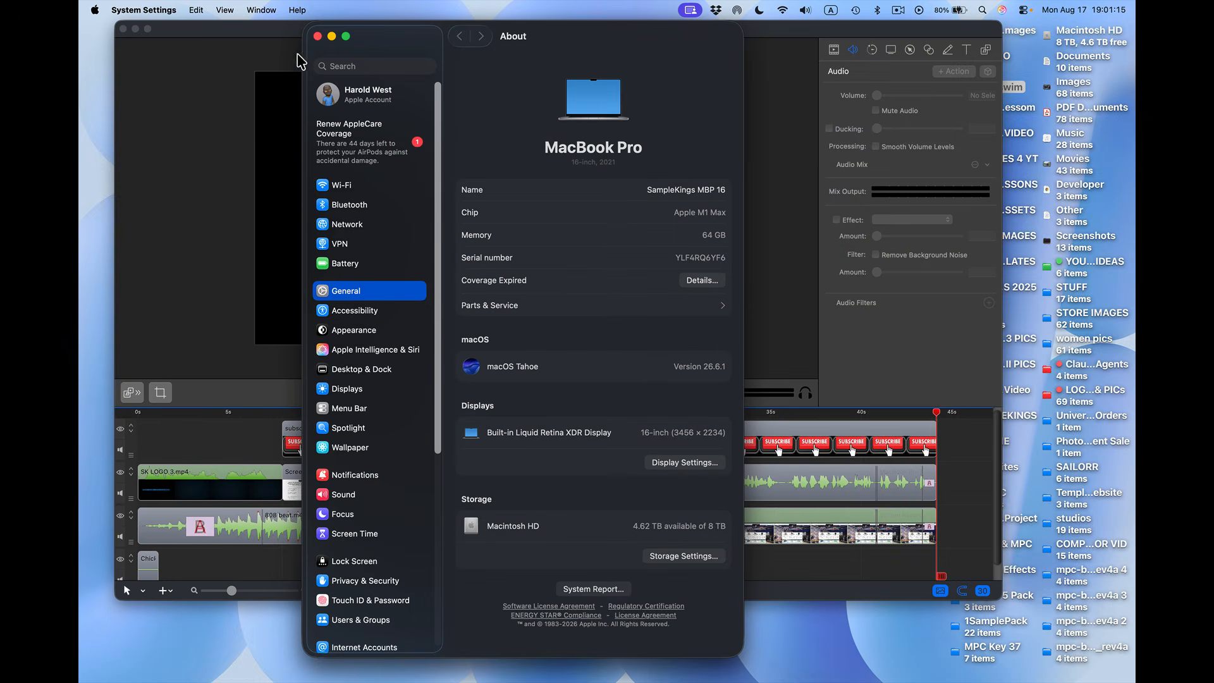
pyautogui.click(319, 36)
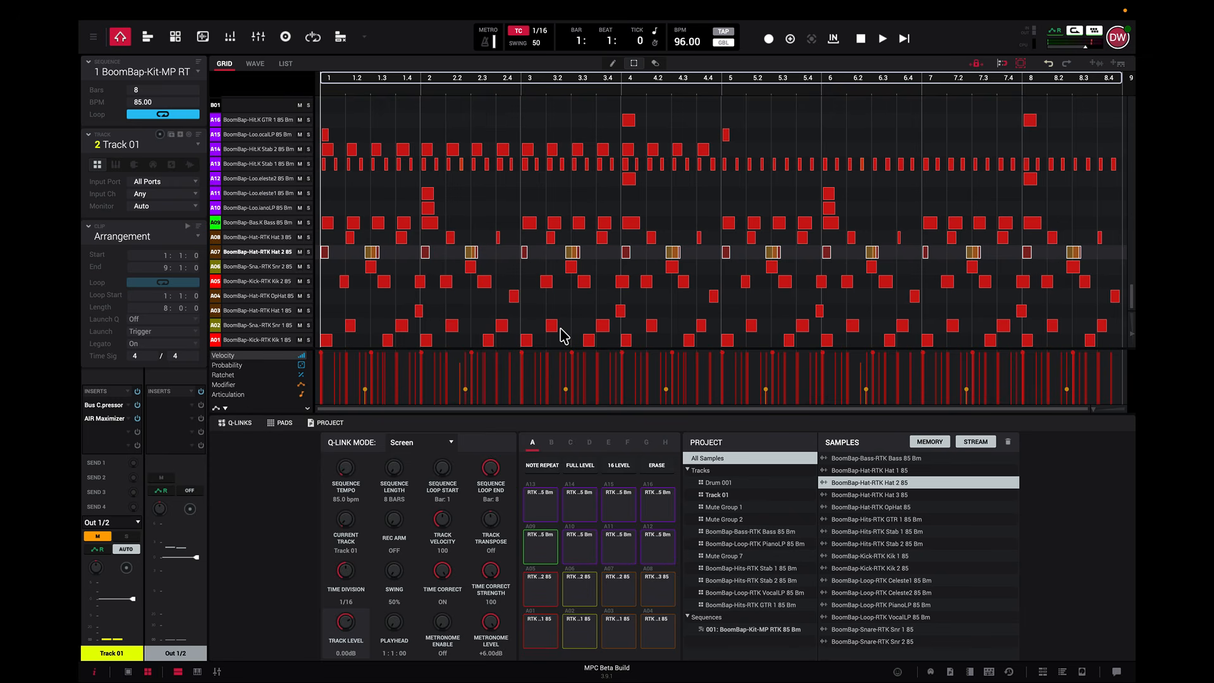
# - Switch to the desktop in Finder, open the BOUNCE folder and move its window aside
pyautogui.hotkey('ctrl', 'Left')
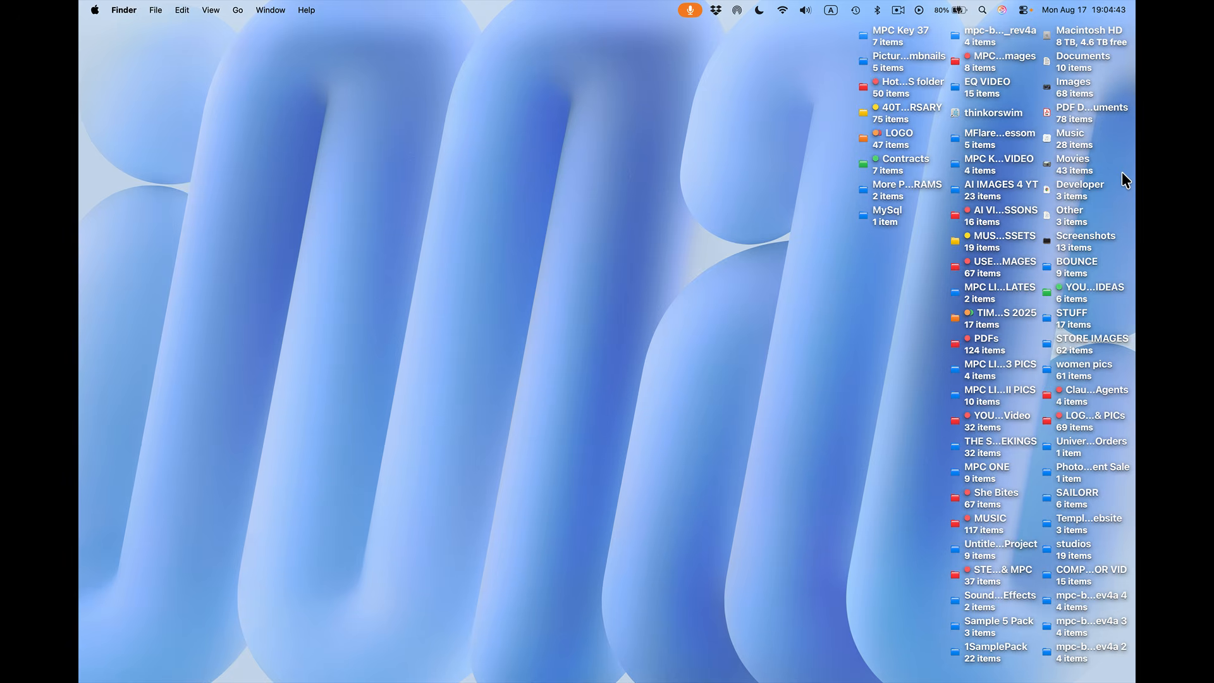
pyautogui.doubleClick(1072, 260)
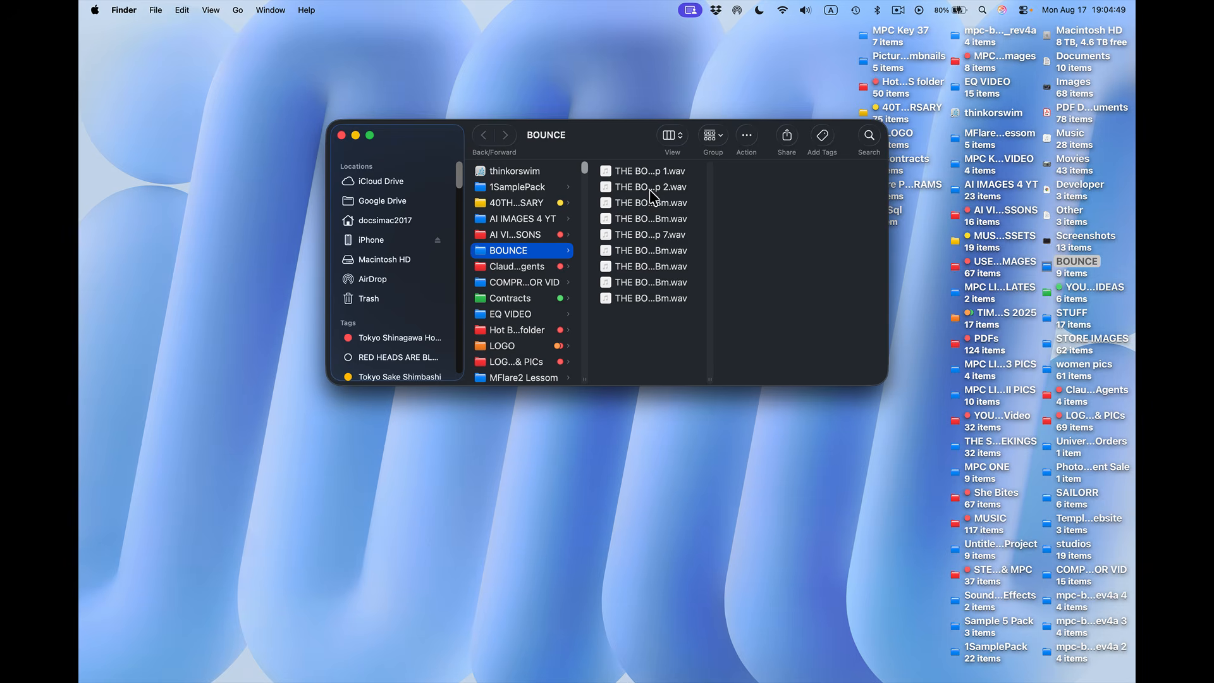
pyautogui.moveTo(626, 140); pyautogui.dragTo(971, 132)
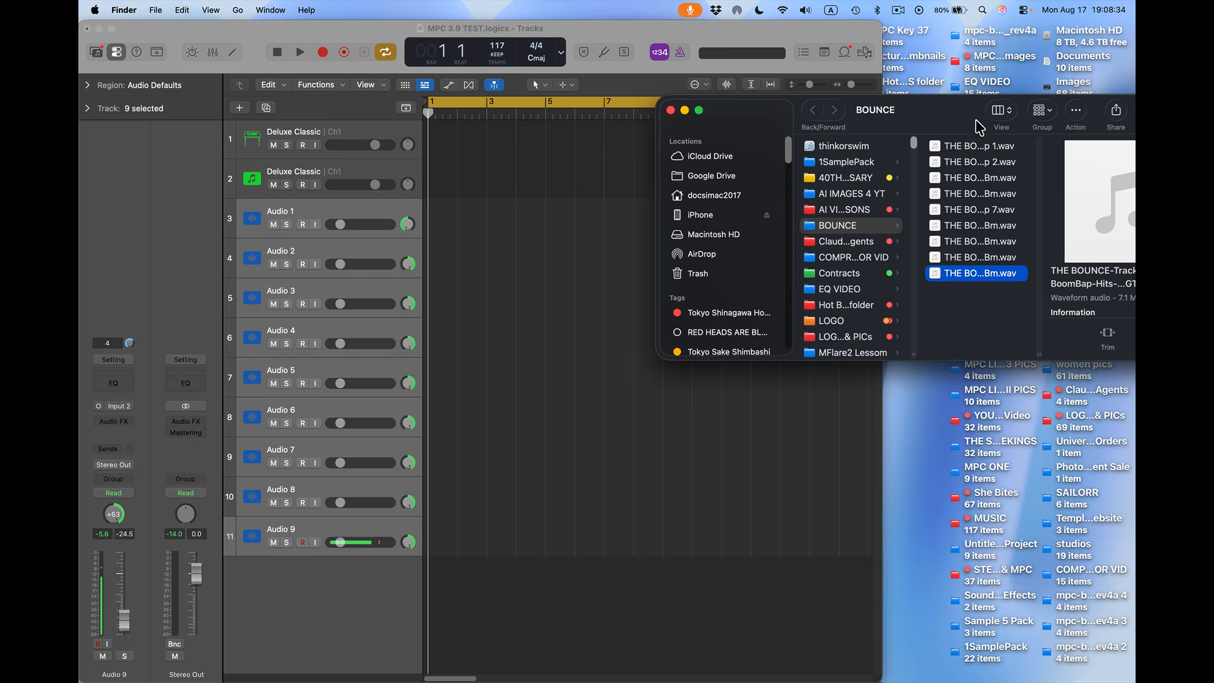
# - In Logic Pro, centre the pan of tracks Audio 1 to Audio 9 and select all nine tracks
pyautogui.moveTo(408, 226); pyautogui.dragTo(405, 190)
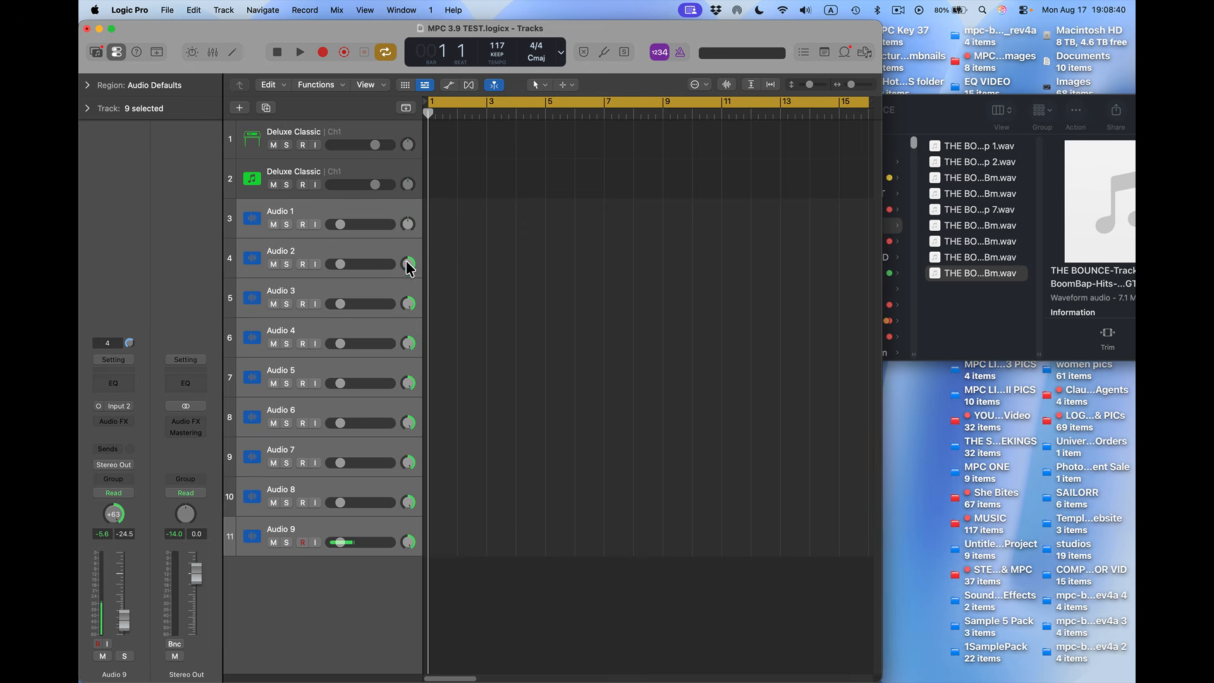
pyautogui.moveTo(407, 262); pyautogui.dragTo(413, 299)
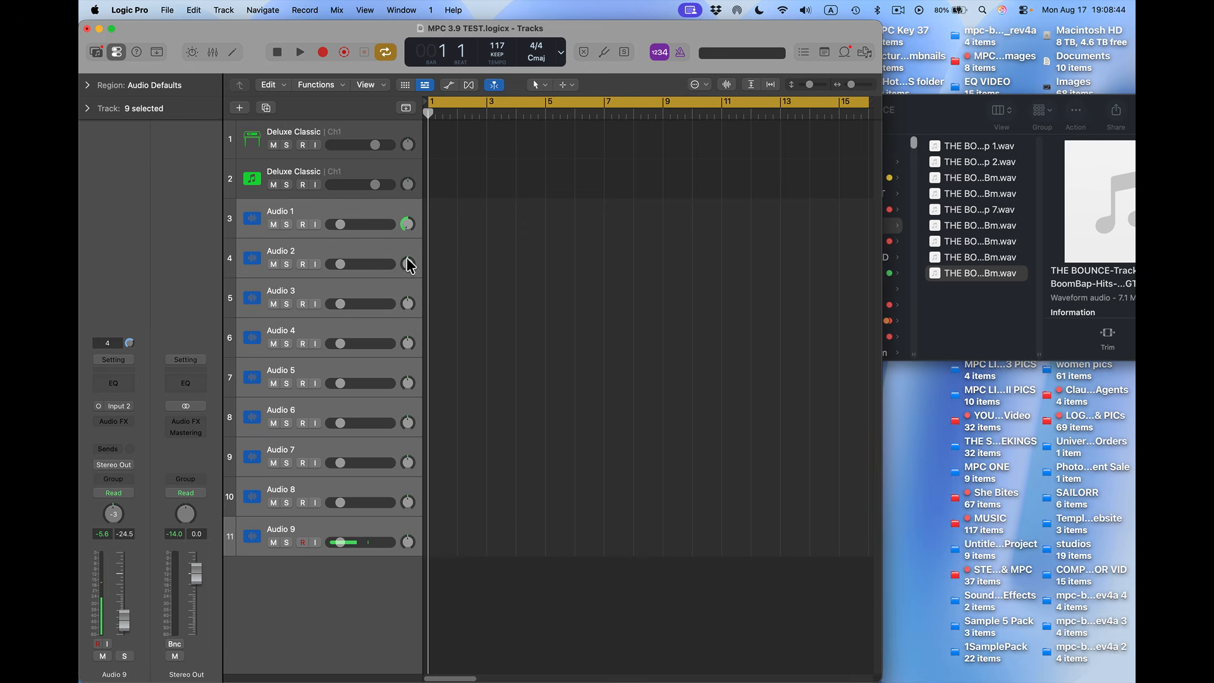
pyautogui.click(376, 246)
pyautogui.click(380, 218)
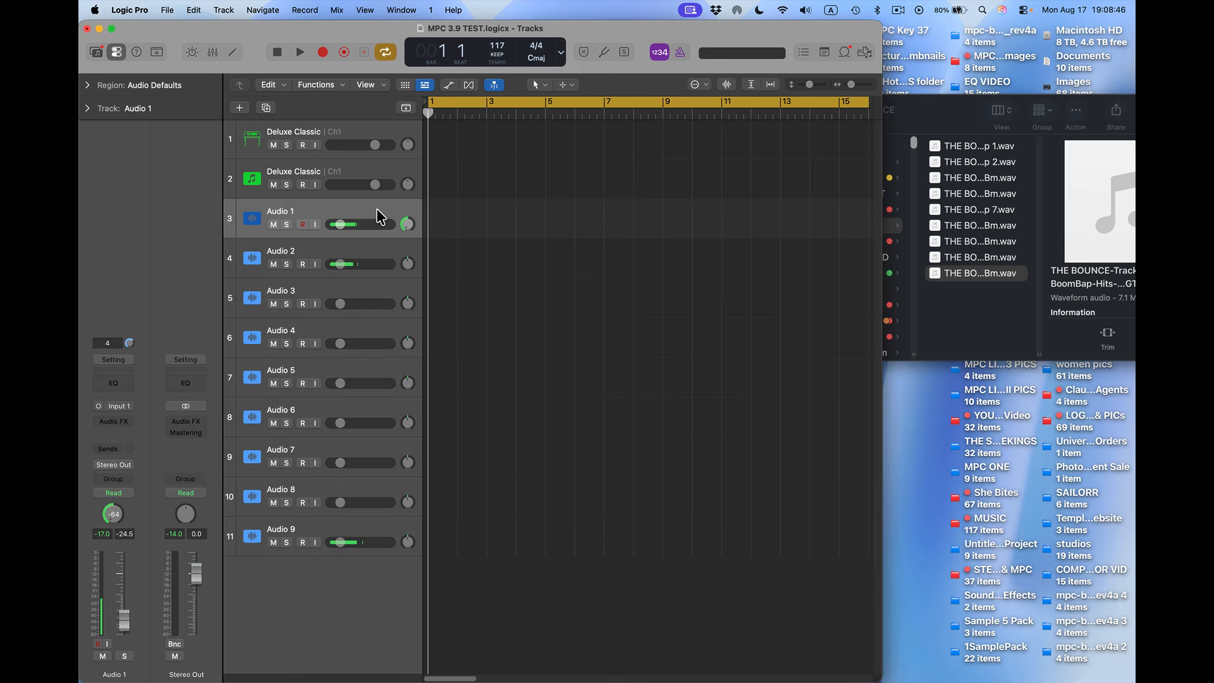
pyautogui.moveTo(405, 225); pyautogui.dragTo(403, 192)
pyautogui.keyDown('shift'); pyautogui.click(295, 530); pyautogui.keyUp('shift')
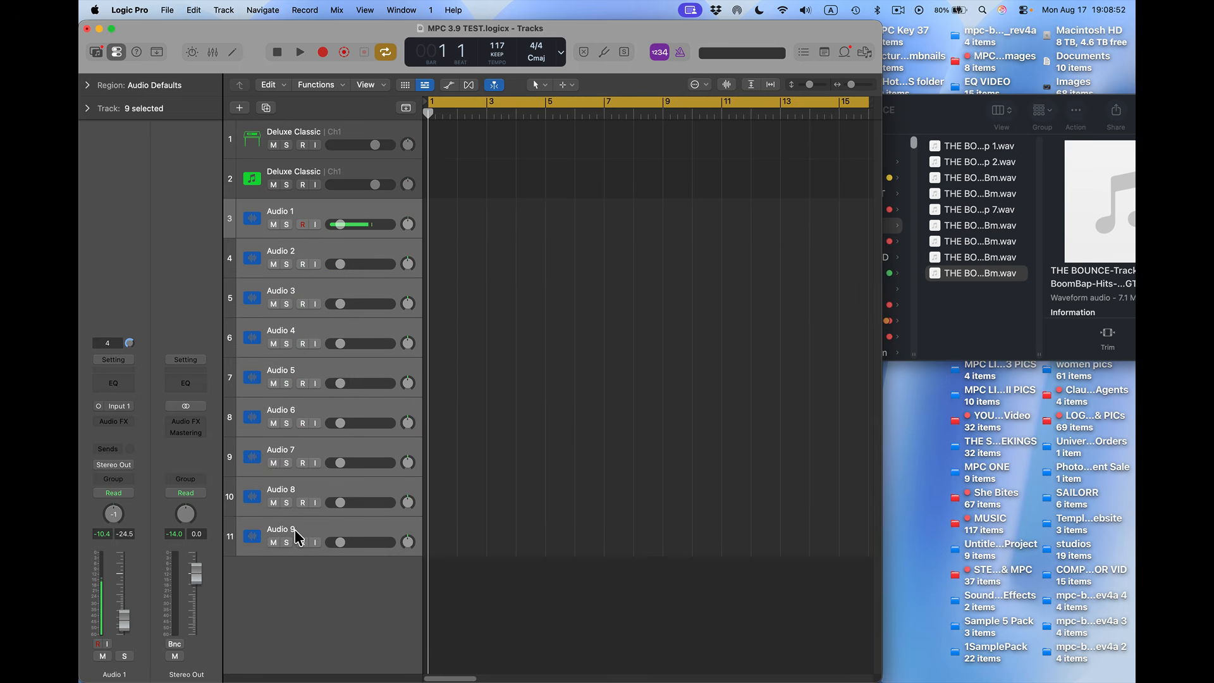
# - Import all nine WAV files from the BOUNCE folder at bar 1 onto the existing audio tracks, marked as stems from one project
pyautogui.click(966, 148)
pyautogui.click(967, 147)
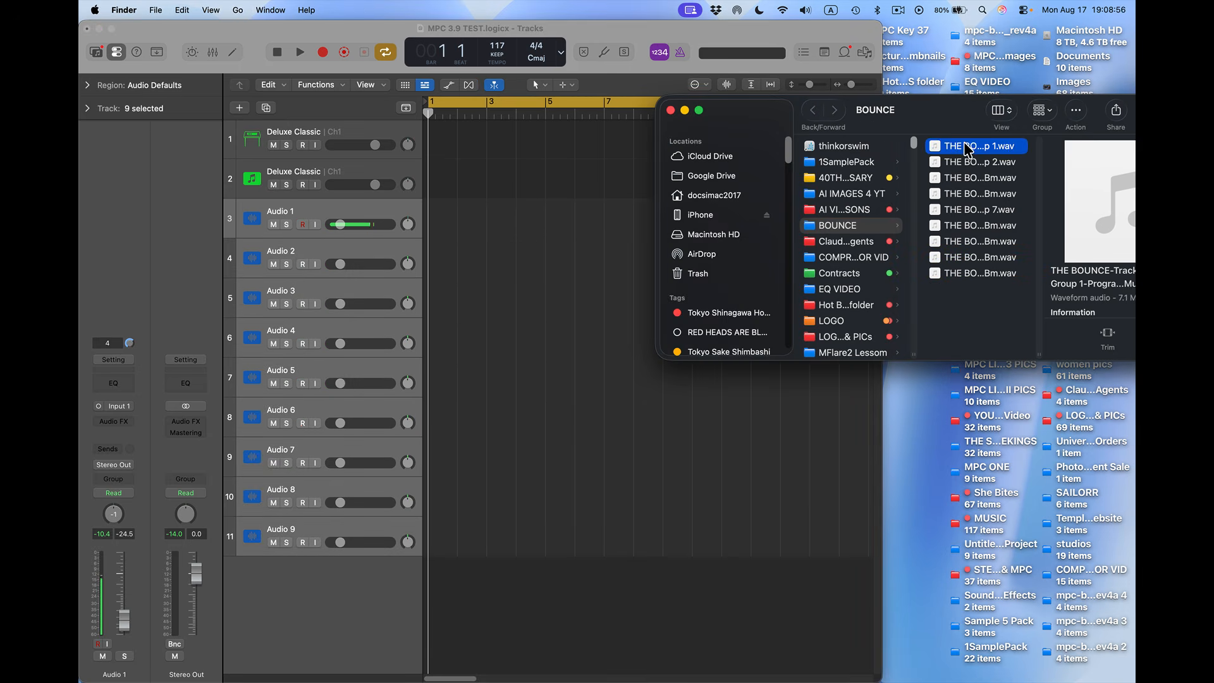
pyautogui.keyDown('shift'); pyautogui.click(947, 278); pyautogui.keyUp('shift')
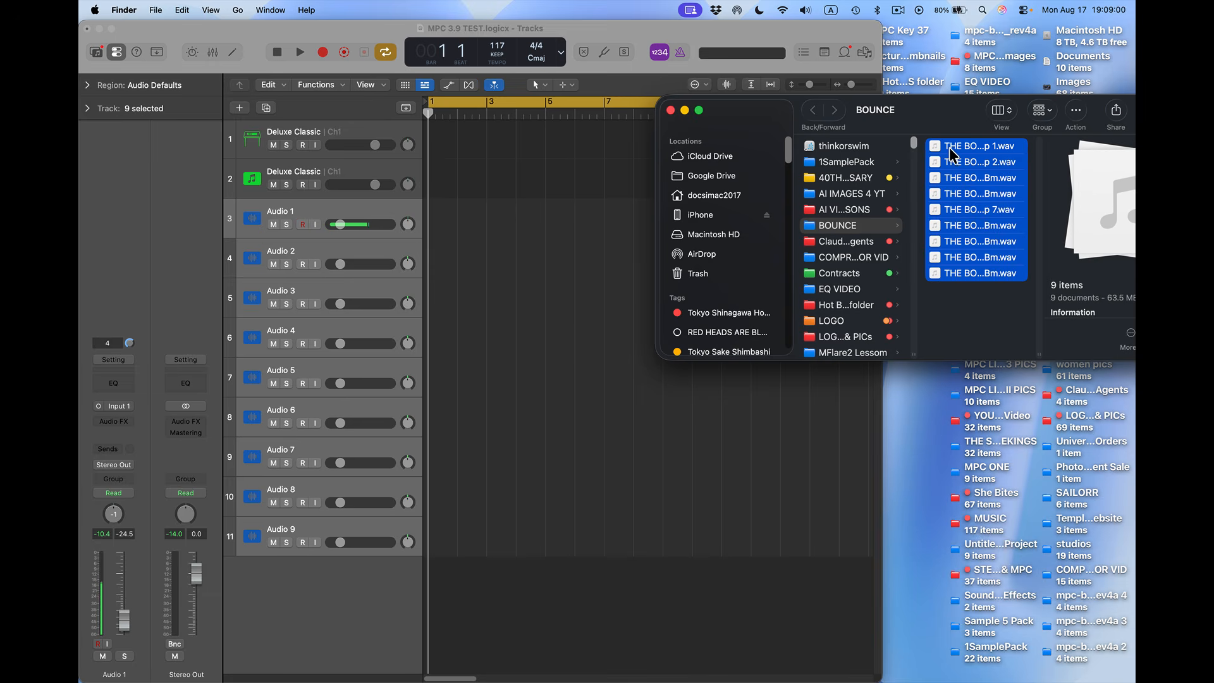
pyautogui.moveTo(952, 155); pyautogui.dragTo(428, 228)
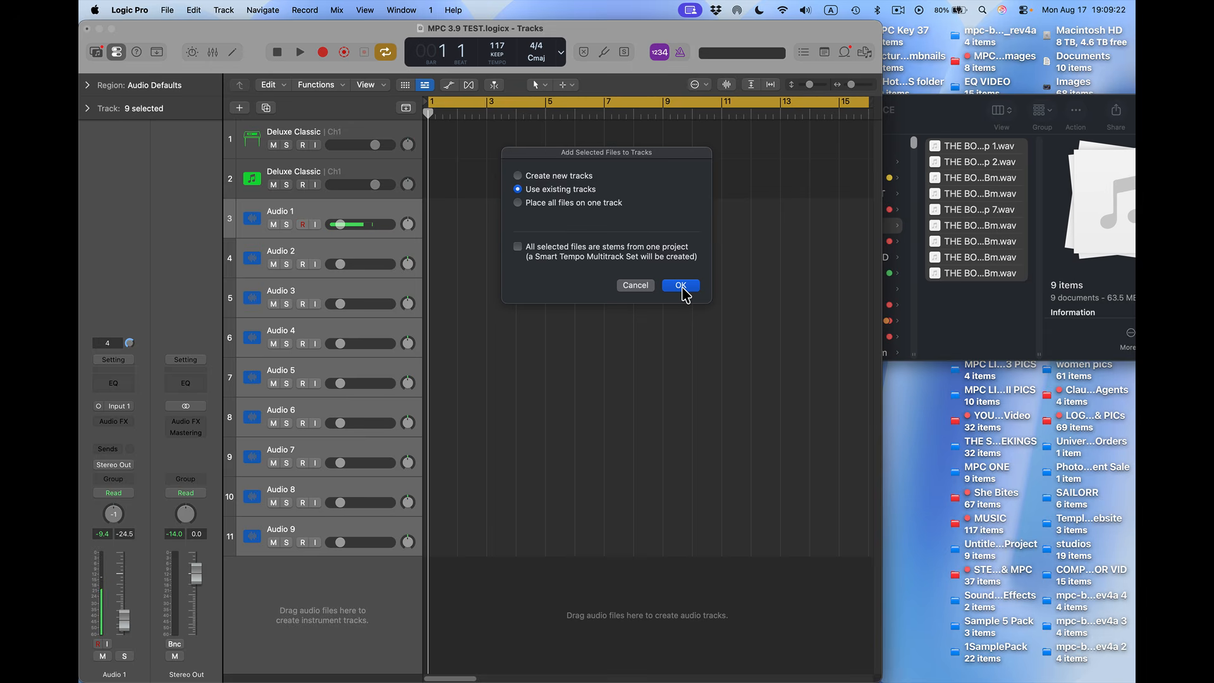
pyautogui.click(518, 248)
pyautogui.click(689, 284)
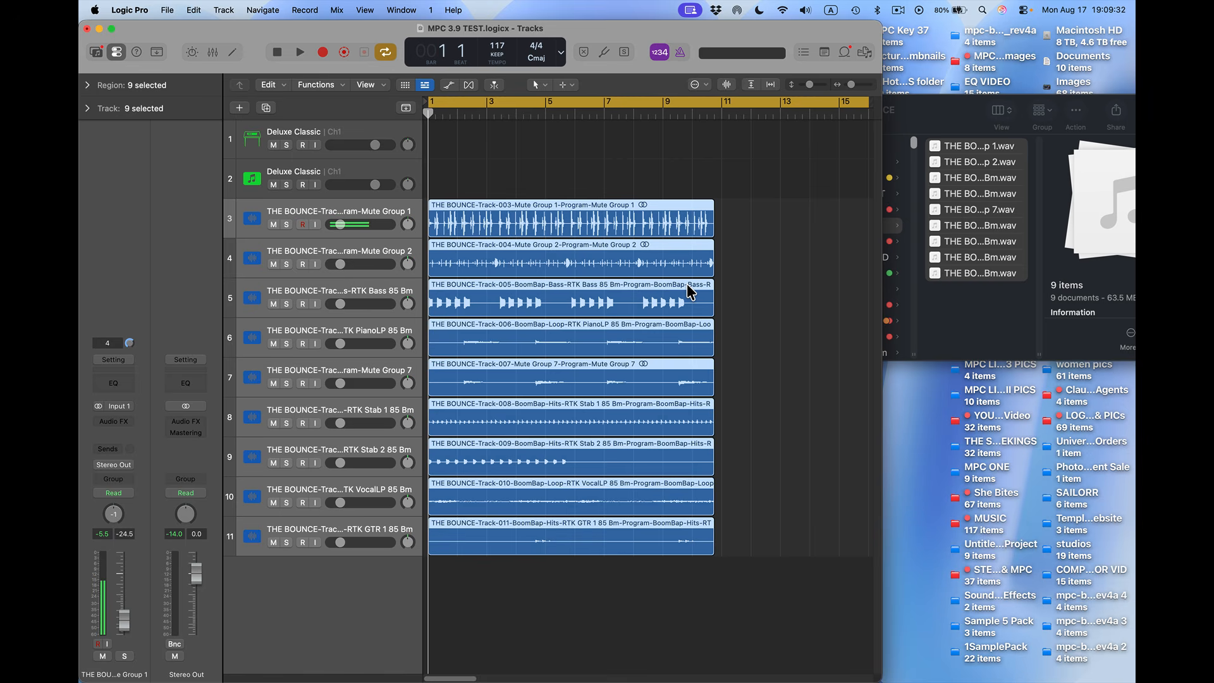
# - Play back the imported stems from the beginning of the project and stop playback
pyautogui.press('space')
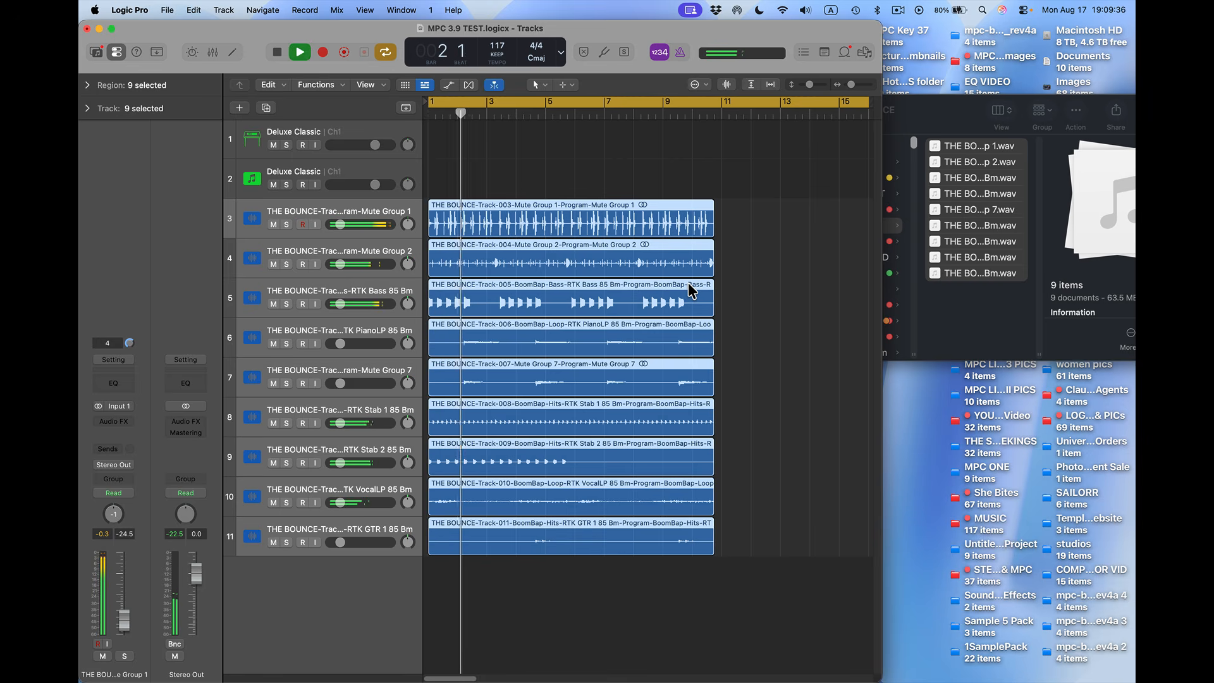
pyautogui.press('space')
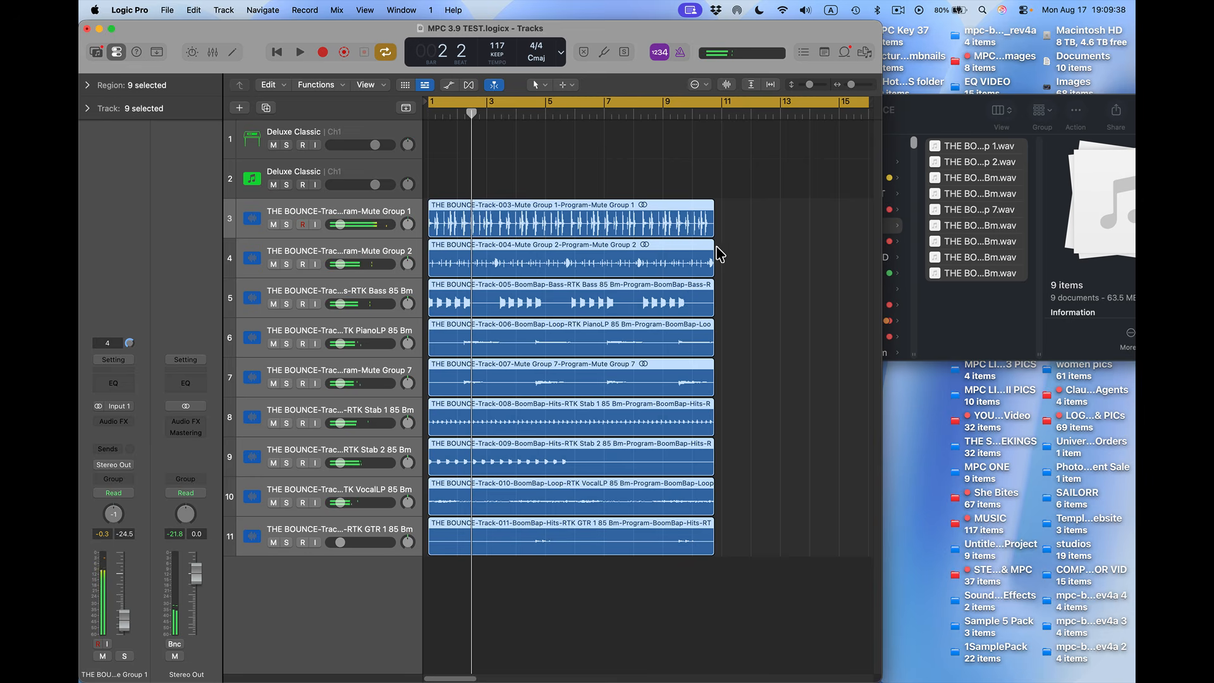